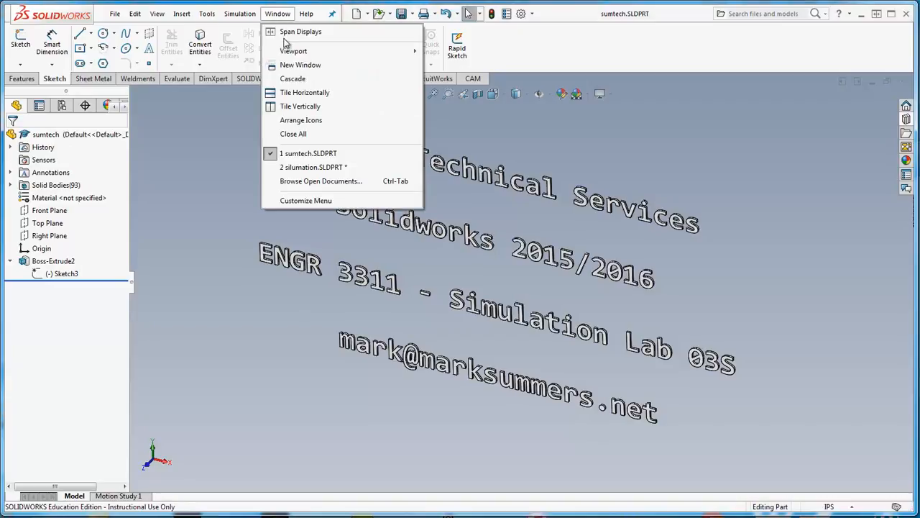
Switch to the silumation.SLDPRT document and display the Displacement1 result plot of the Static 1 study.
click(306, 166)
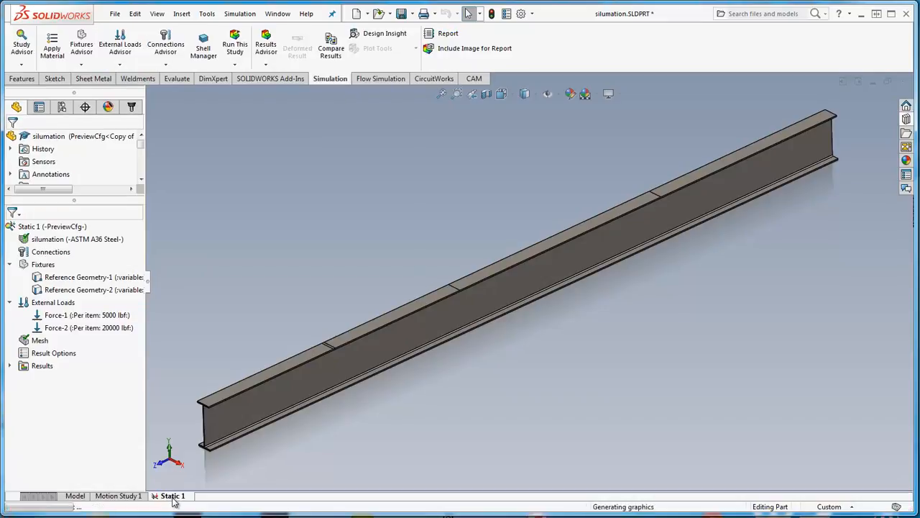
click(10, 365)
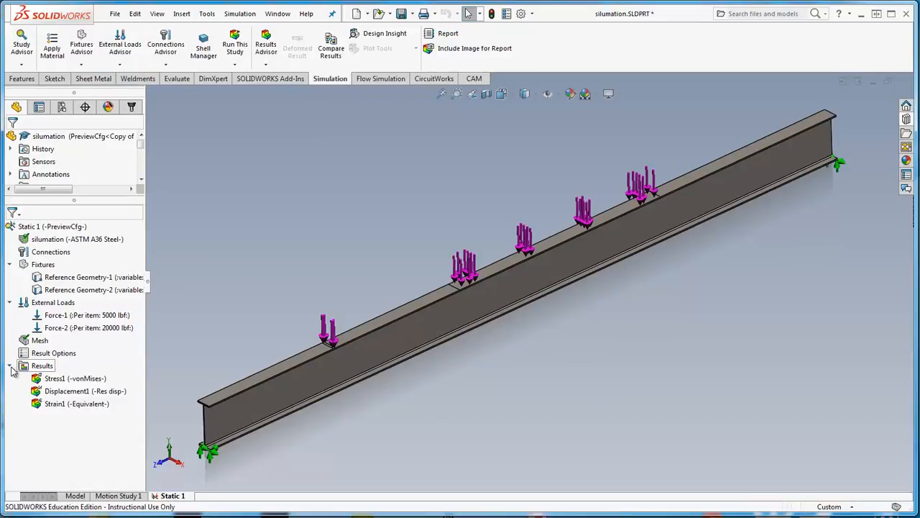
double_click(72, 390)
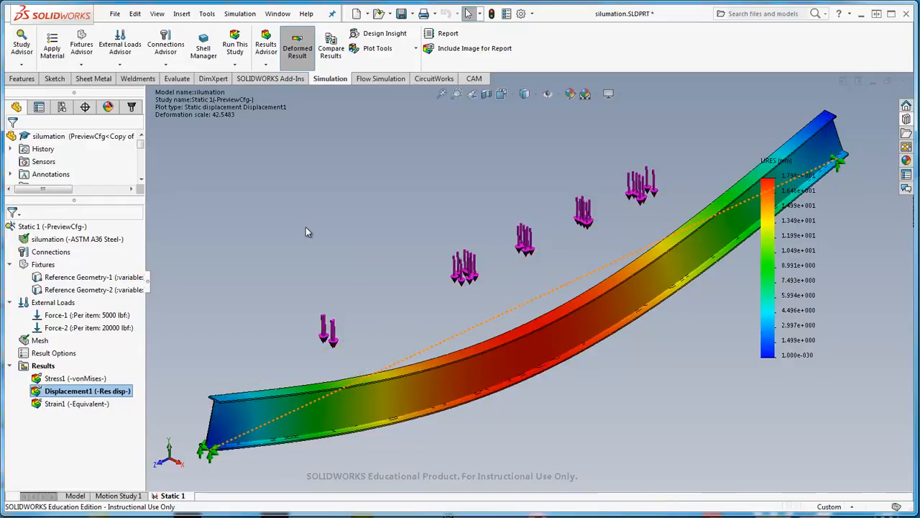
Edit the Displacement1 plot definition to show the resultant displacement in inches.
right_click(55, 393)
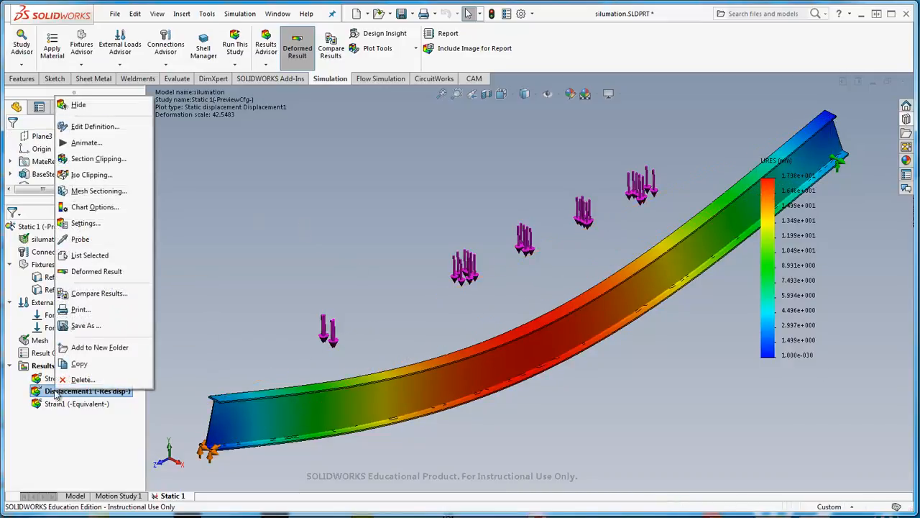
click(115, 127)
click(79, 215)
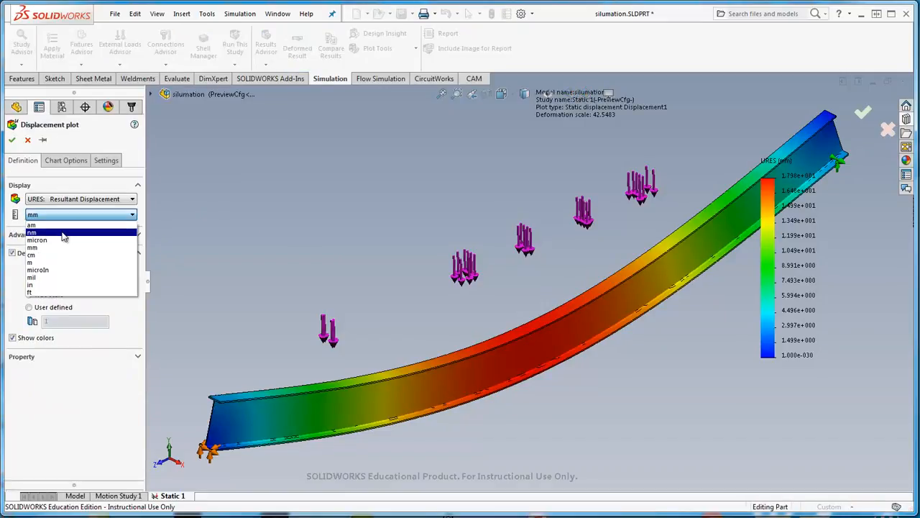
click(44, 285)
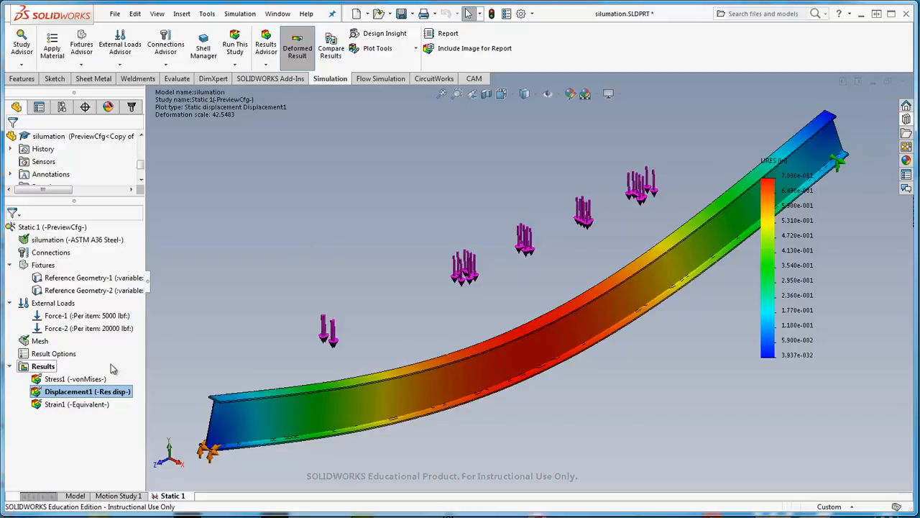
Display the Stress1 von Mises plot and consult the reference image of the stress components on a cube.
double_click(52, 382)
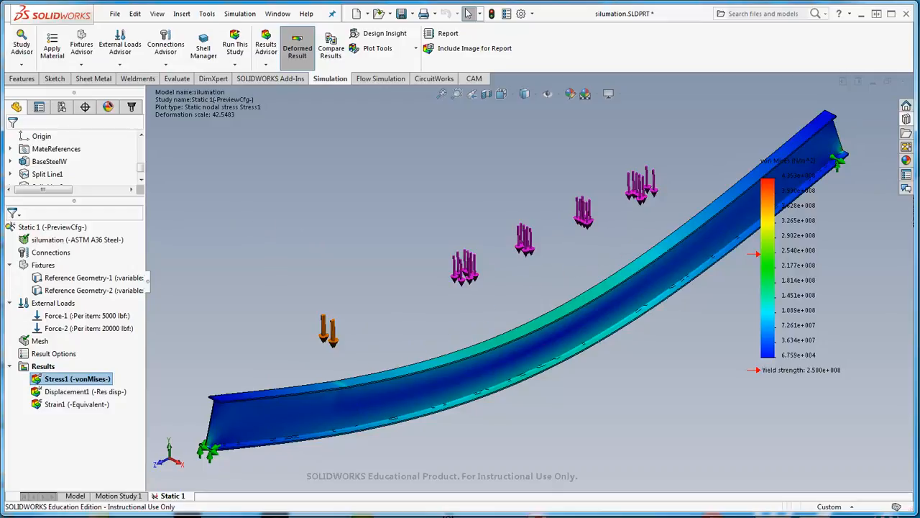
drag(245, 514, 529, 62)
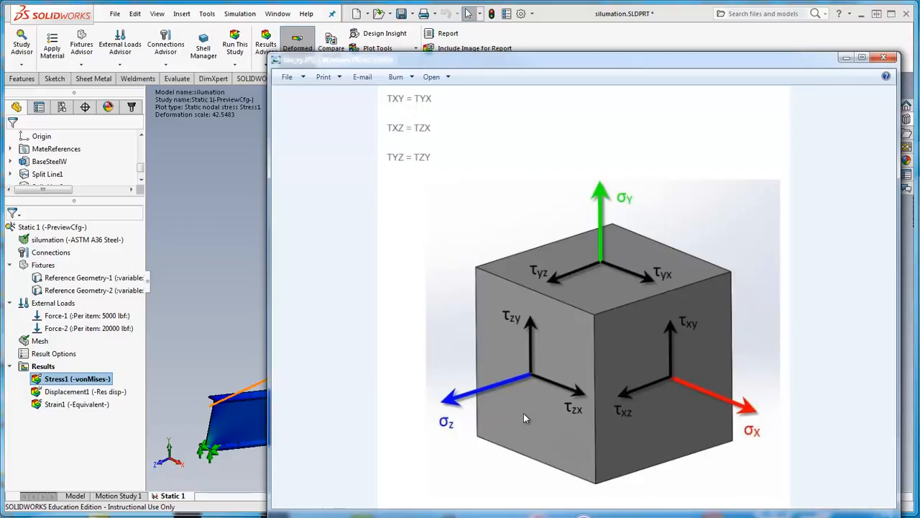
drag(455, 62, 0, 167)
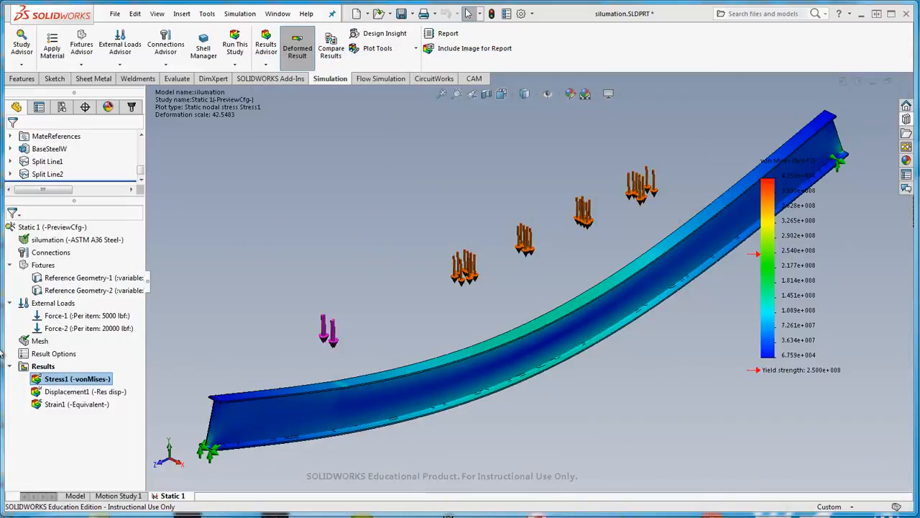
Edit the Stress1 plot definition to show SZ: Z Normal Stress in psi.
right_click(65, 380)
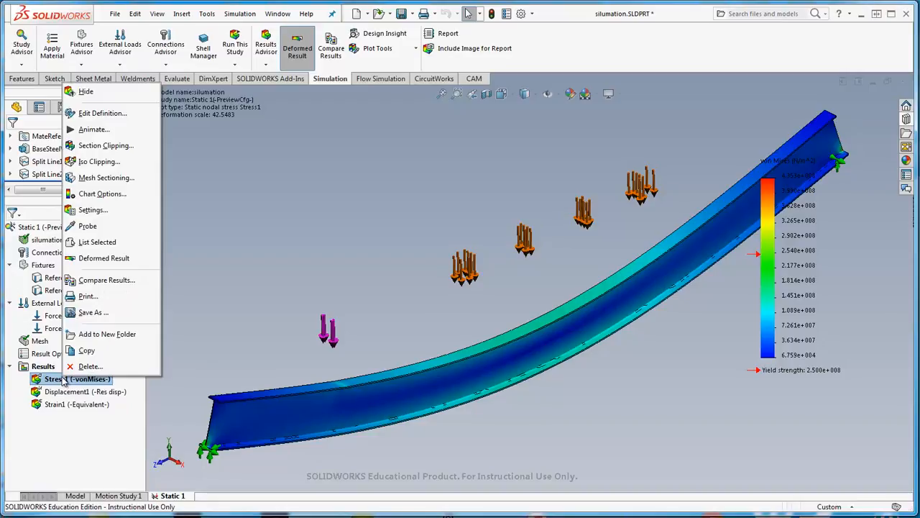
click(102, 114)
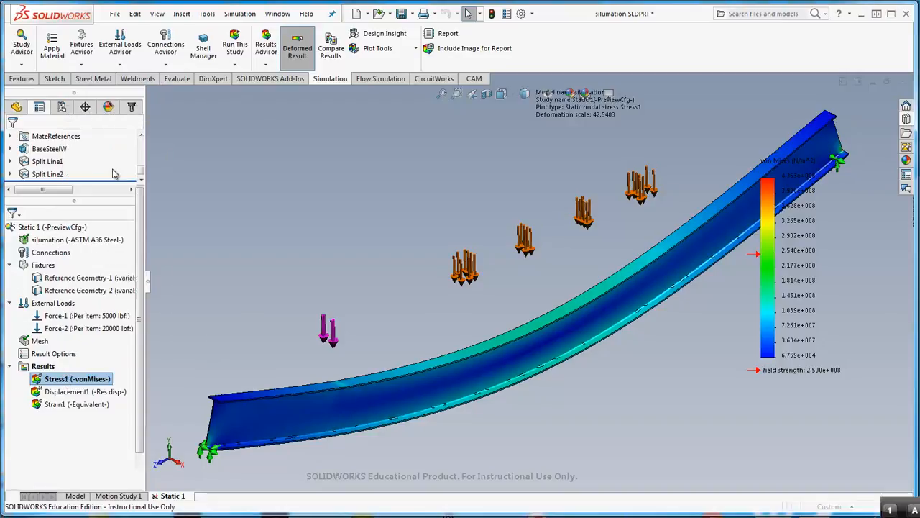
click(94, 200)
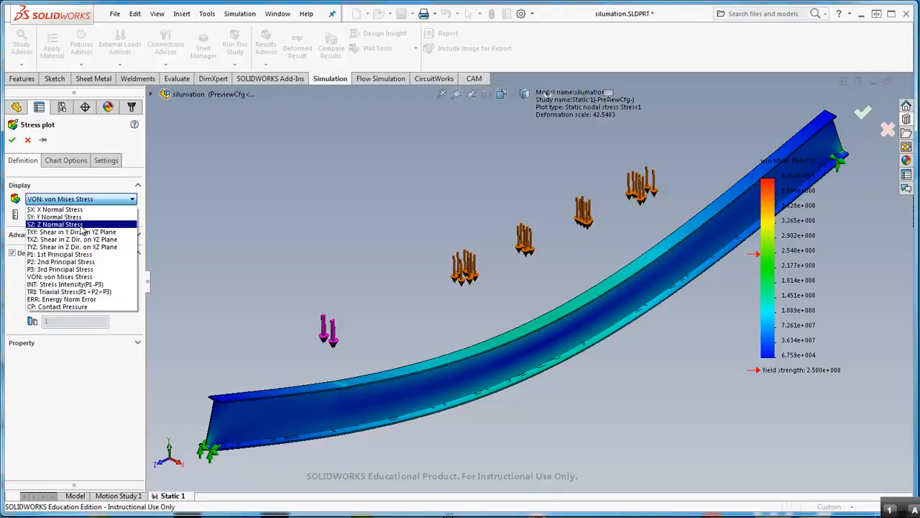
click(81, 226)
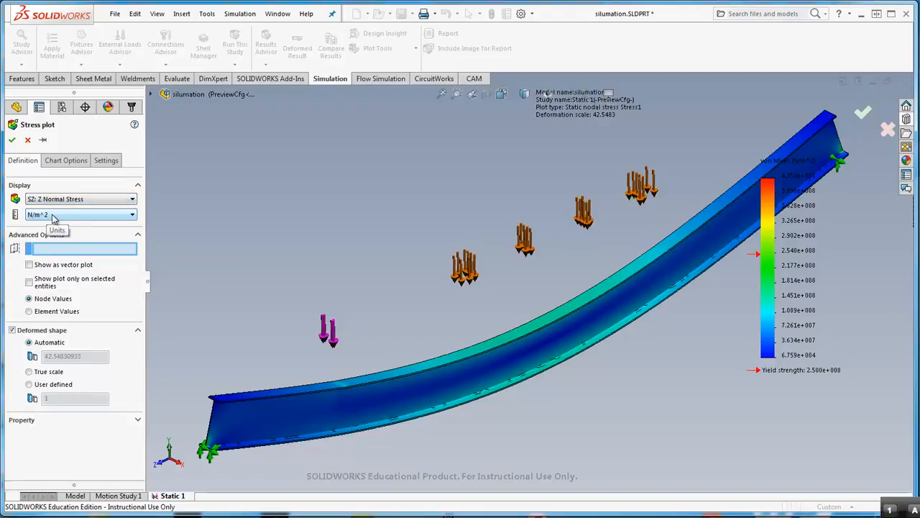
click(52, 216)
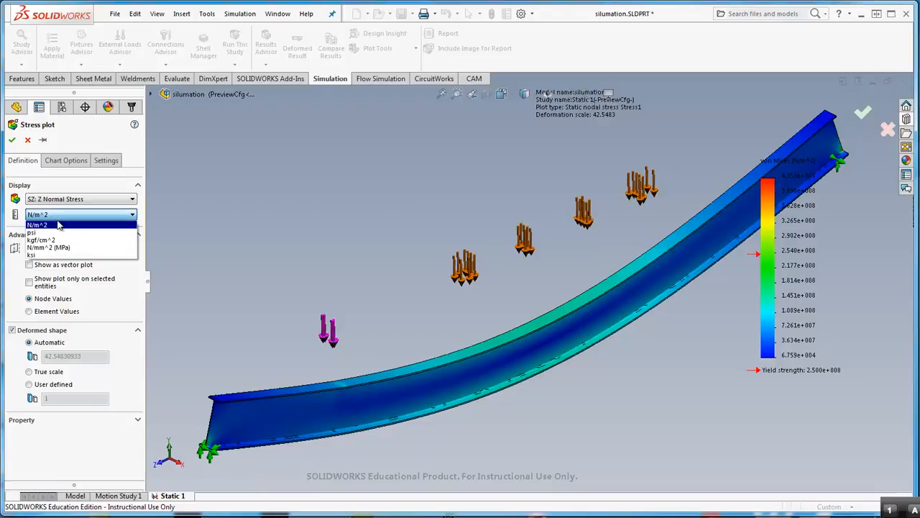
click(33, 233)
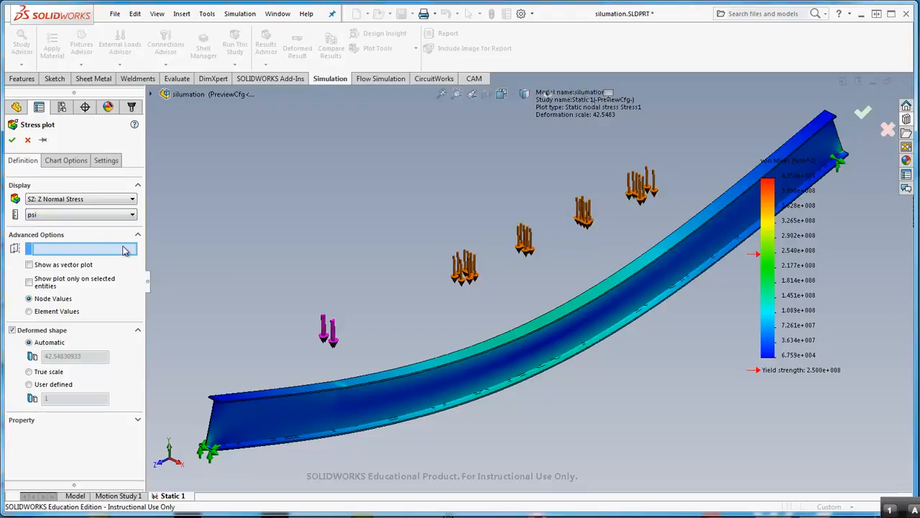
click(12, 139)
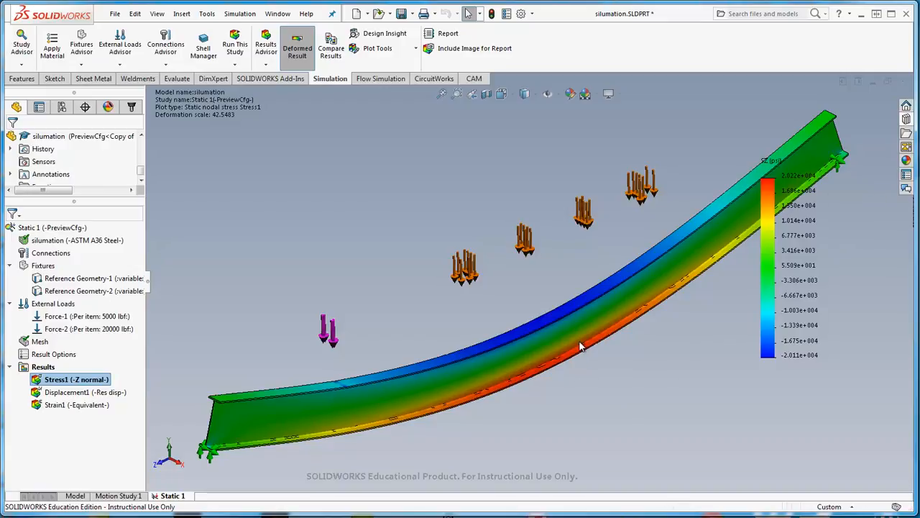
Examine the Z normal stress distribution along the beam's flanges, close to the point load and over the full length.
scroll(524, 287, down, 2)
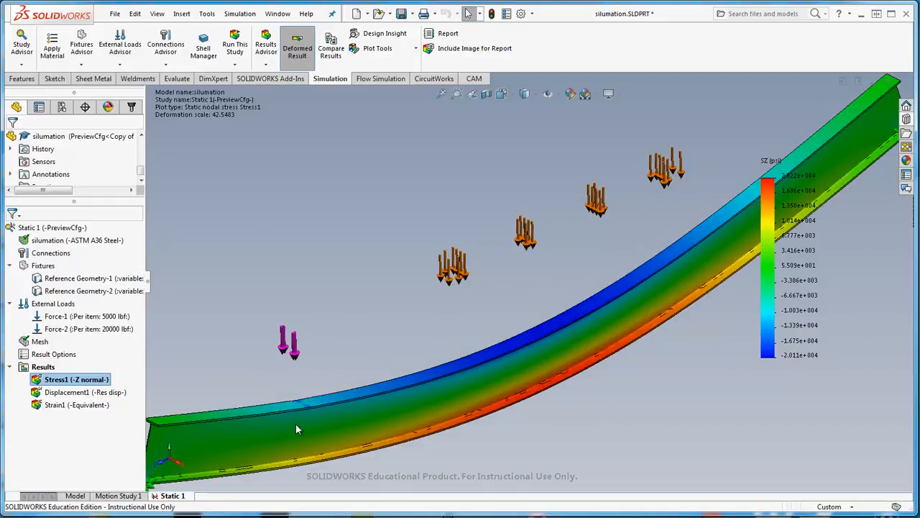
scroll(310, 414, down, 5)
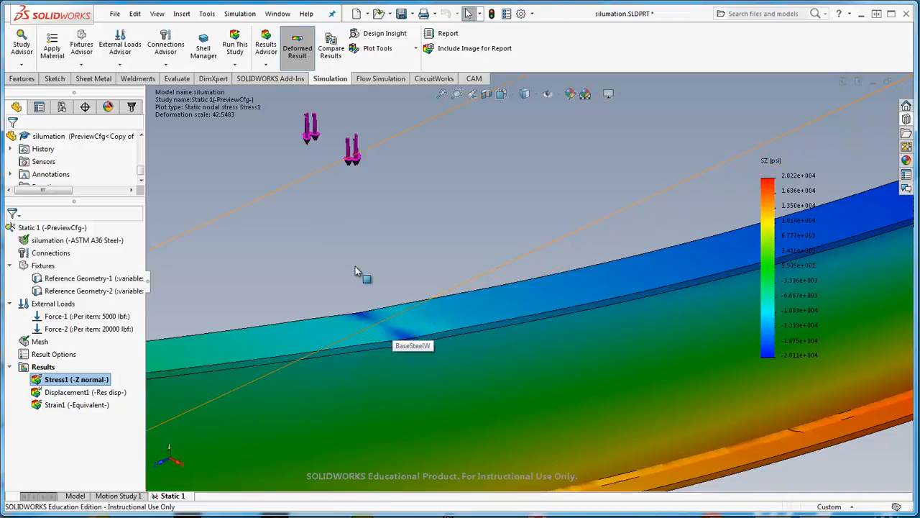
scroll(393, 316, up, 1)
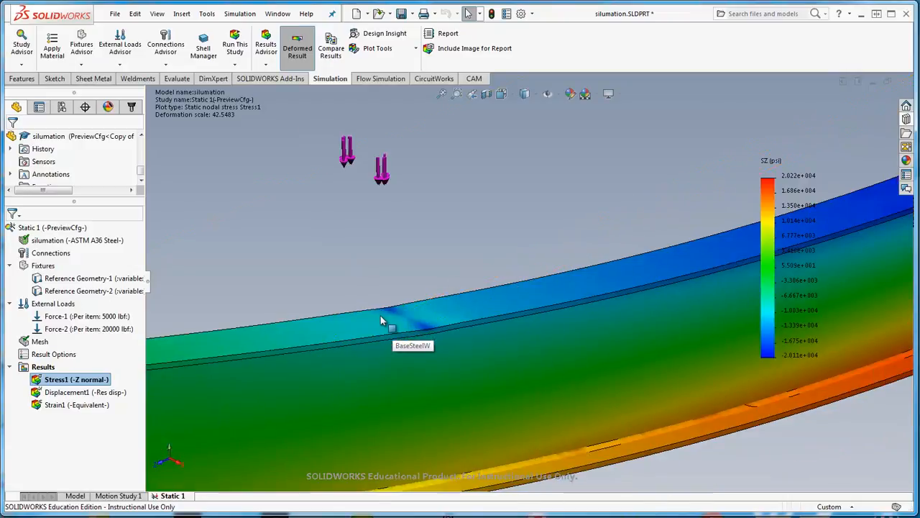
scroll(380, 315, up, 3)
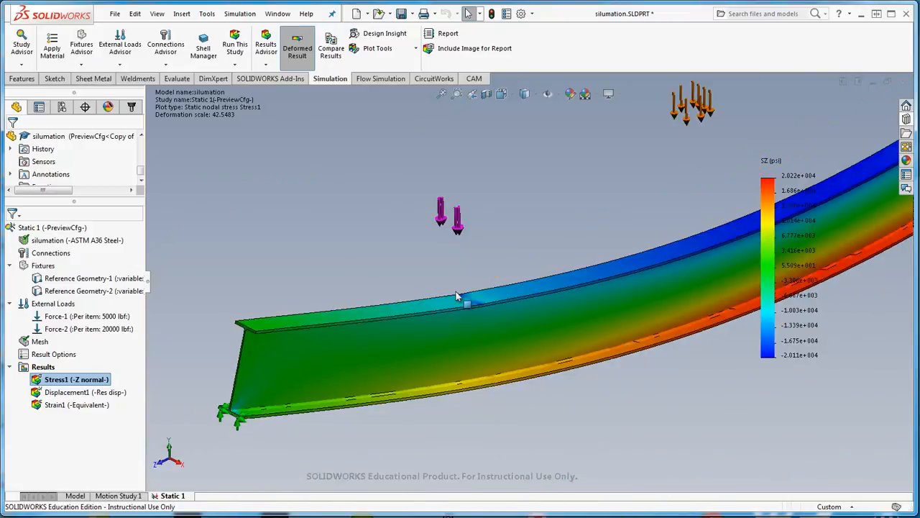
scroll(527, 284, up, 2)
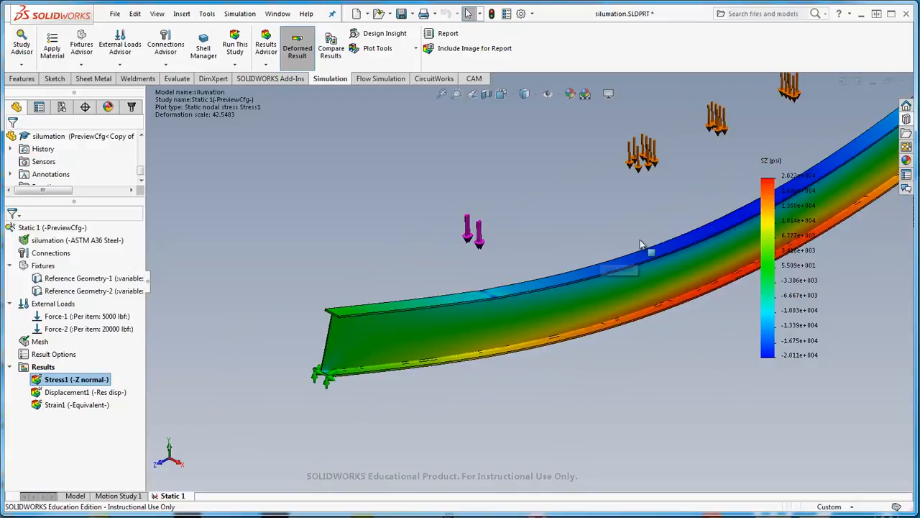
scroll(770, 237, down, 2)
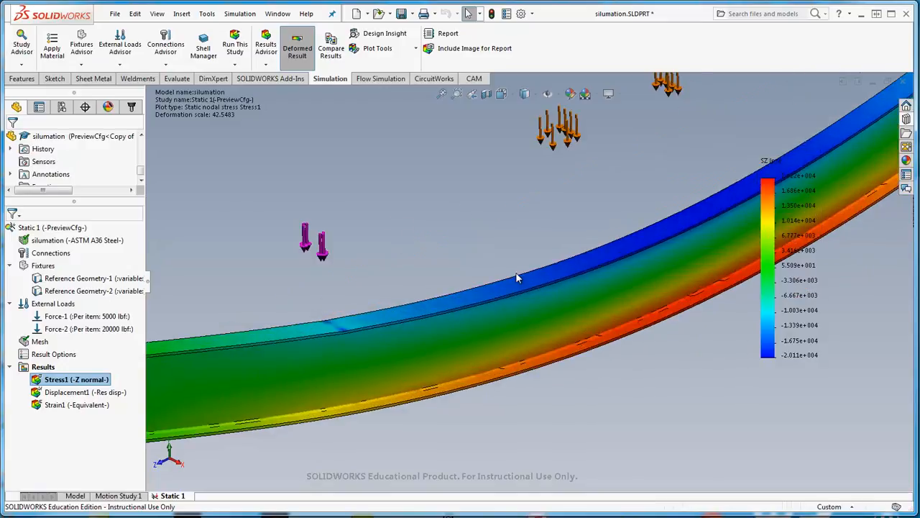
scroll(600, 268, up, 2)
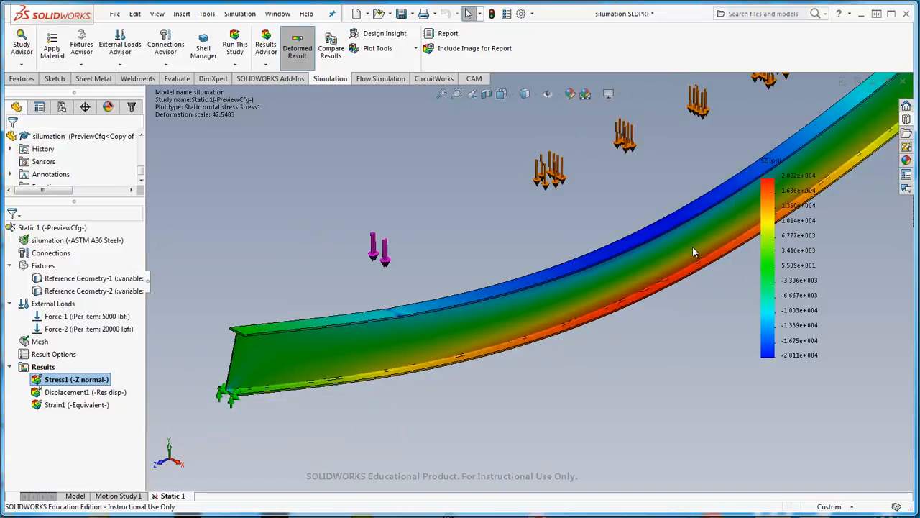
scroll(693, 248, down, 2)
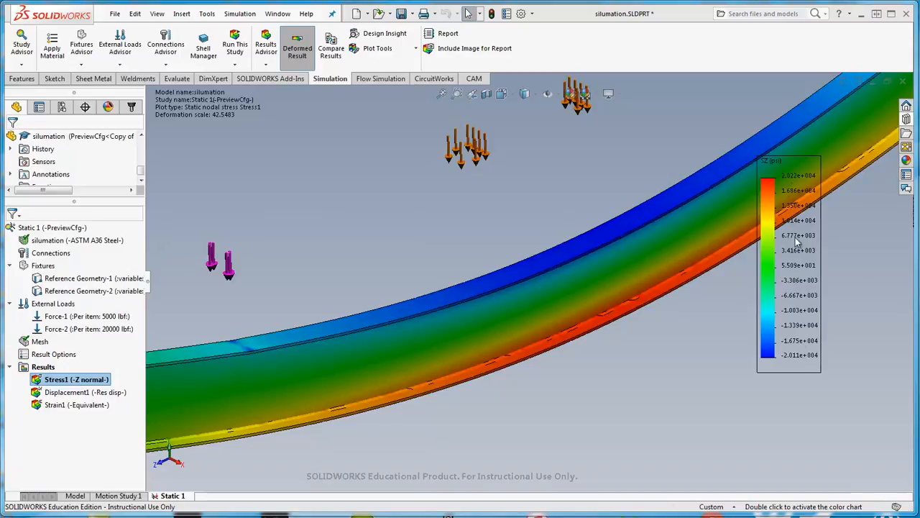
key(f)
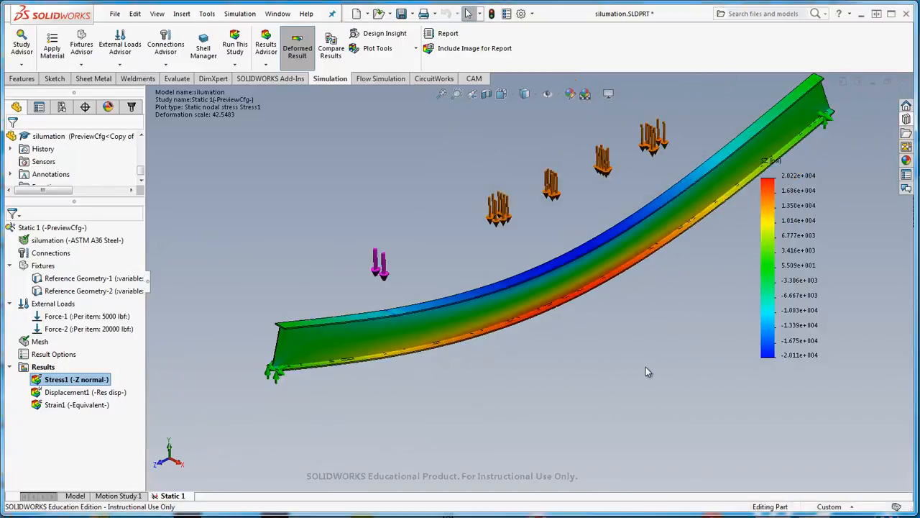
scroll(757, 127, down, 1)
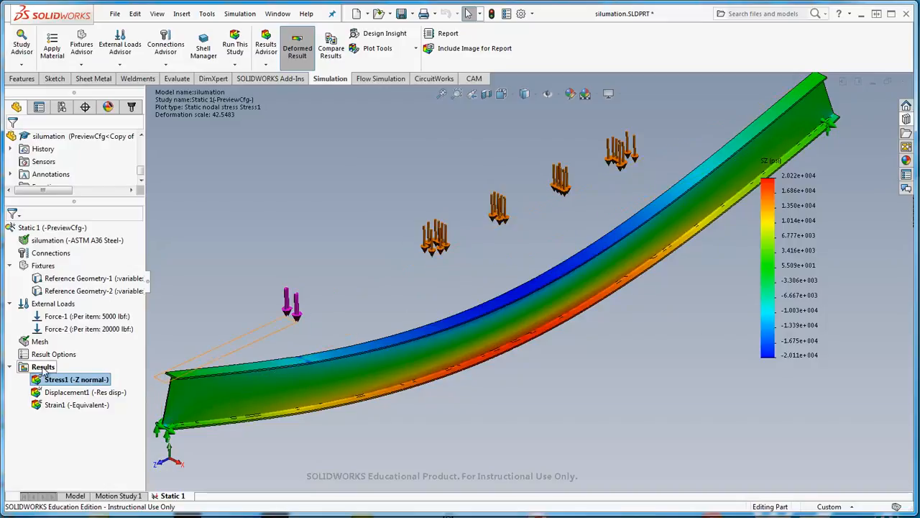
Start a new stress plot and check its shear component options against the reference image of the stress components on a cube.
right_click(43, 369)
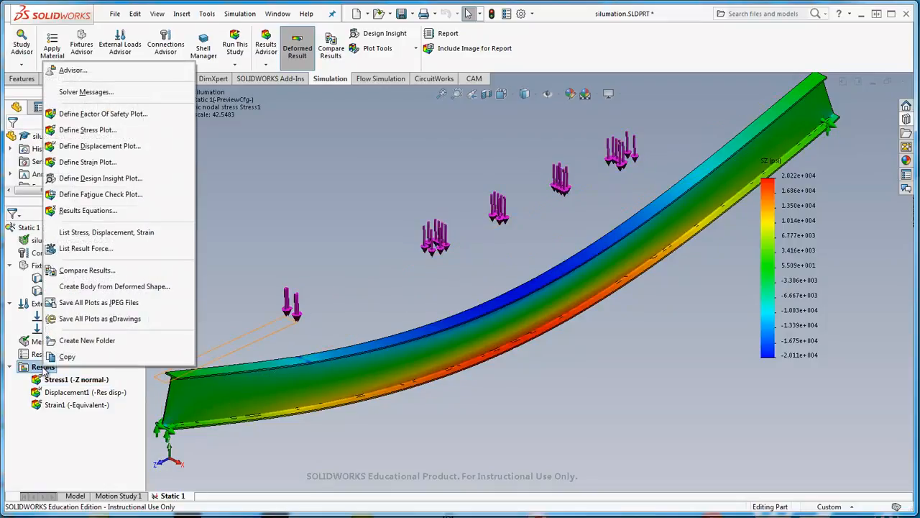
click(107, 134)
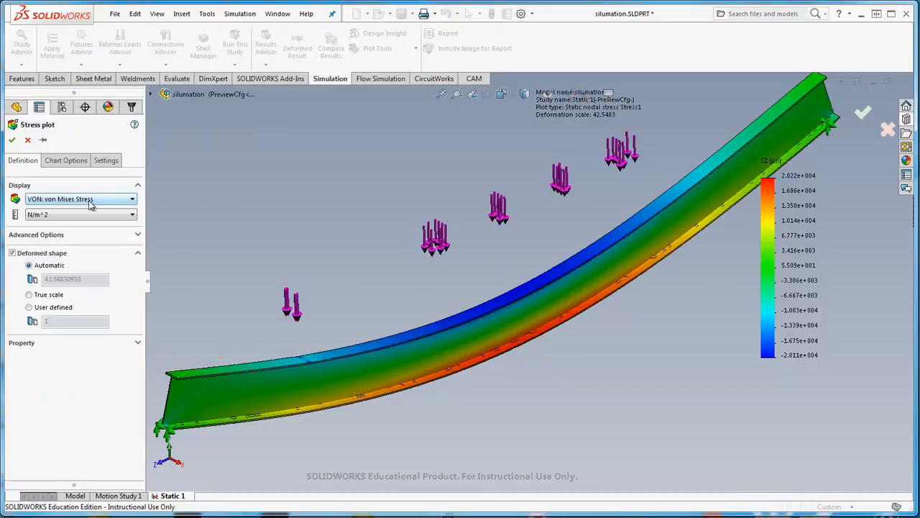
click(90, 202)
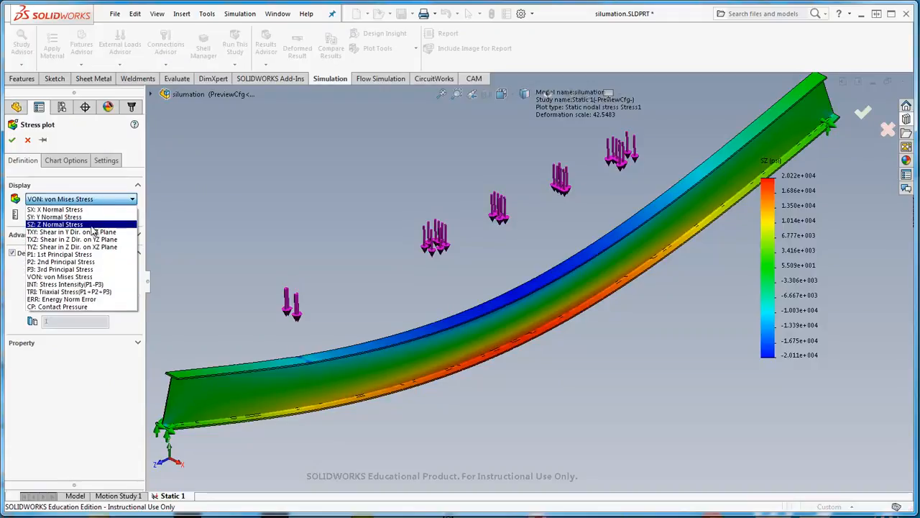
click(189, 170)
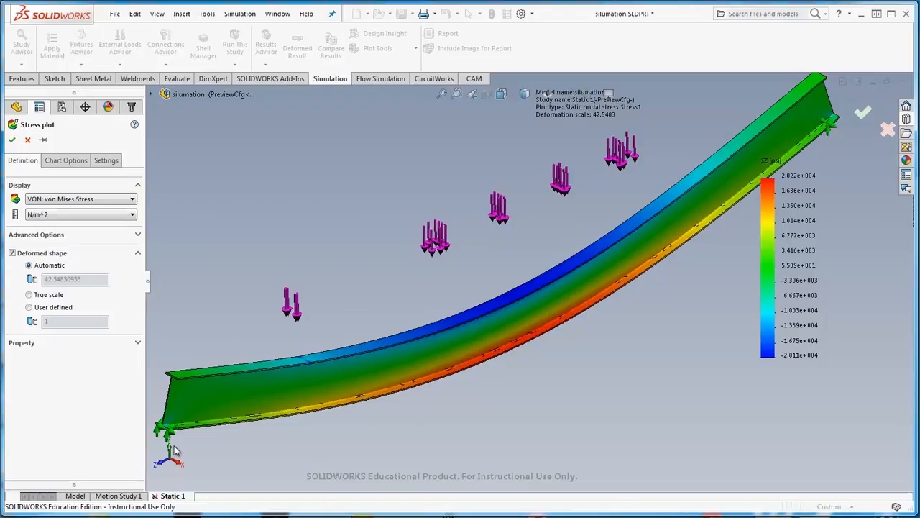
click(90, 199)
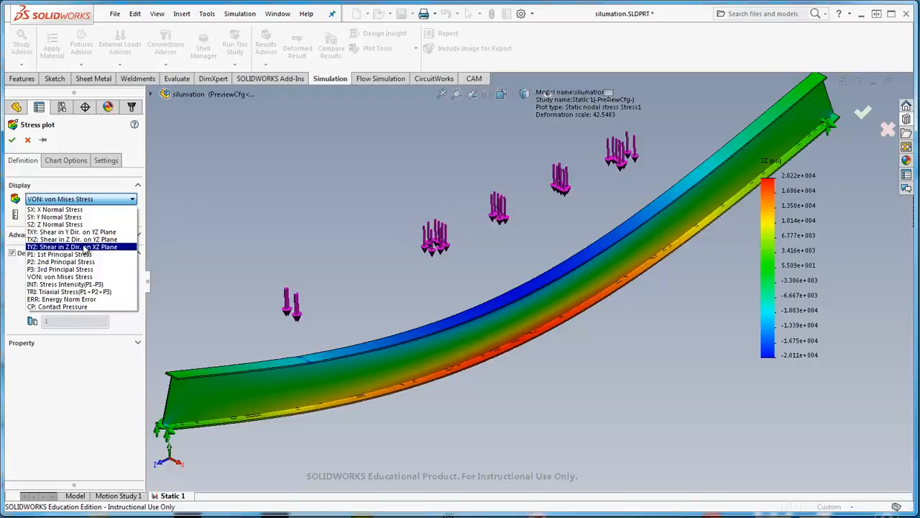
click(187, 214)
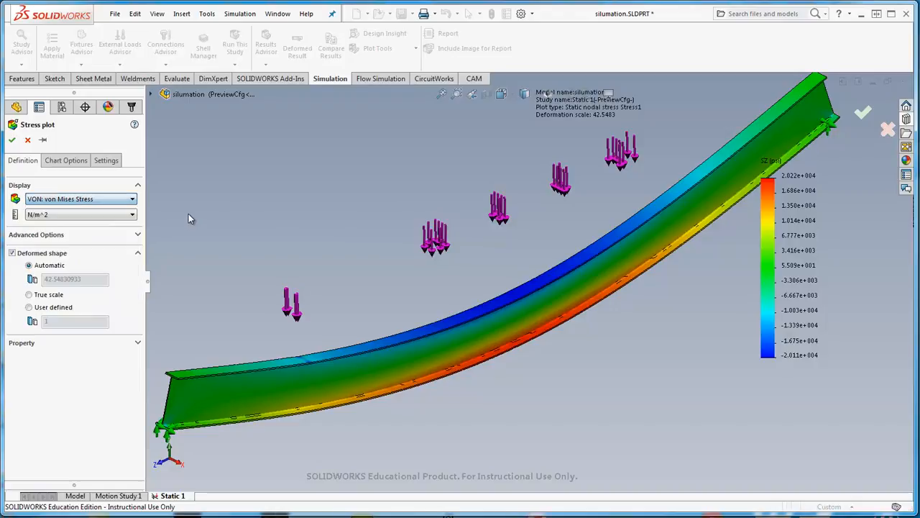
drag(0, 140, 584, 86)
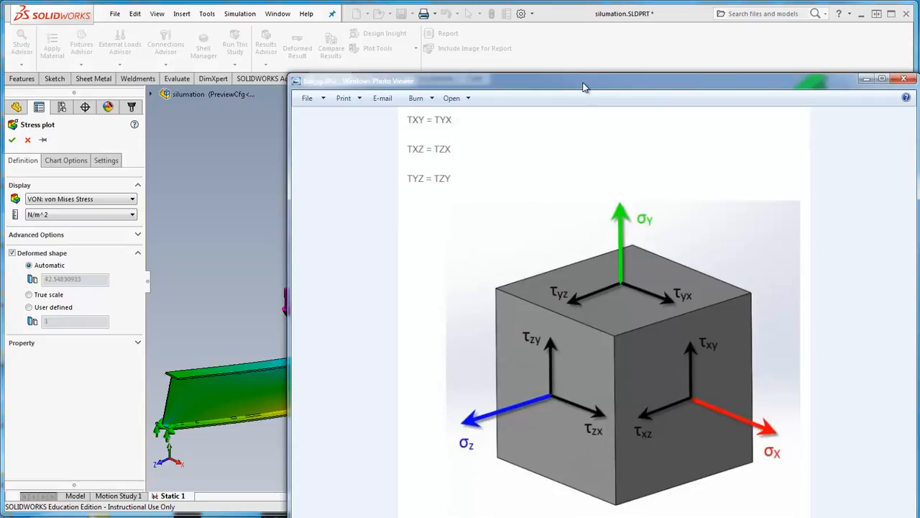
click(560, 21)
Define the new stress plot as TYZ: Shear in Z Dir. on XZ Plane in psi.
click(93, 200)
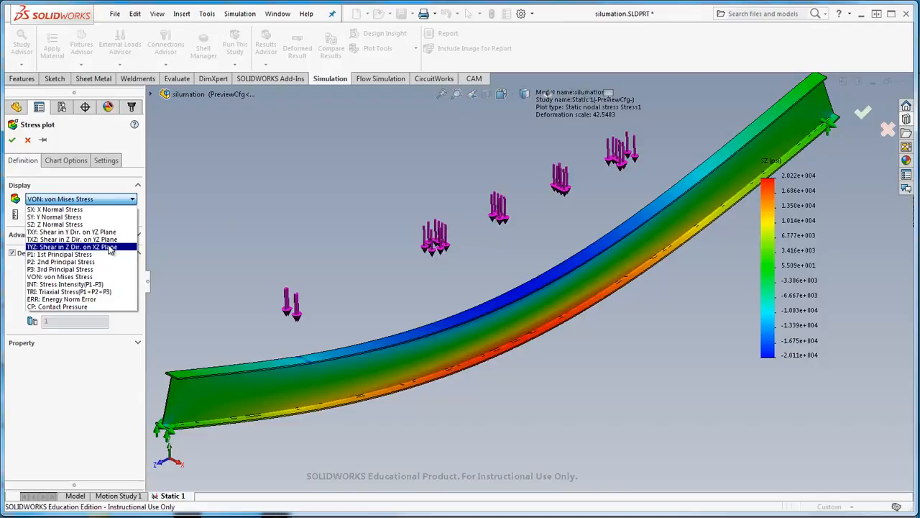
click(112, 248)
click(82, 215)
click(72, 234)
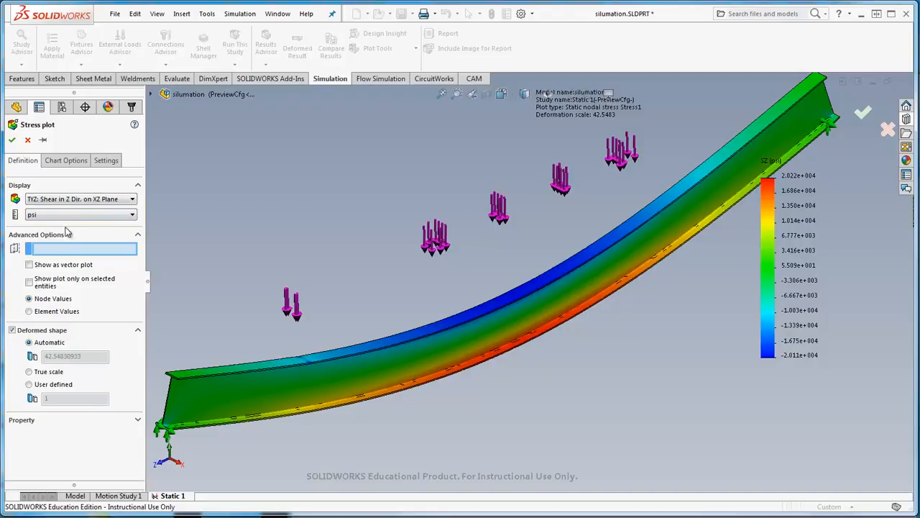
click(12, 140)
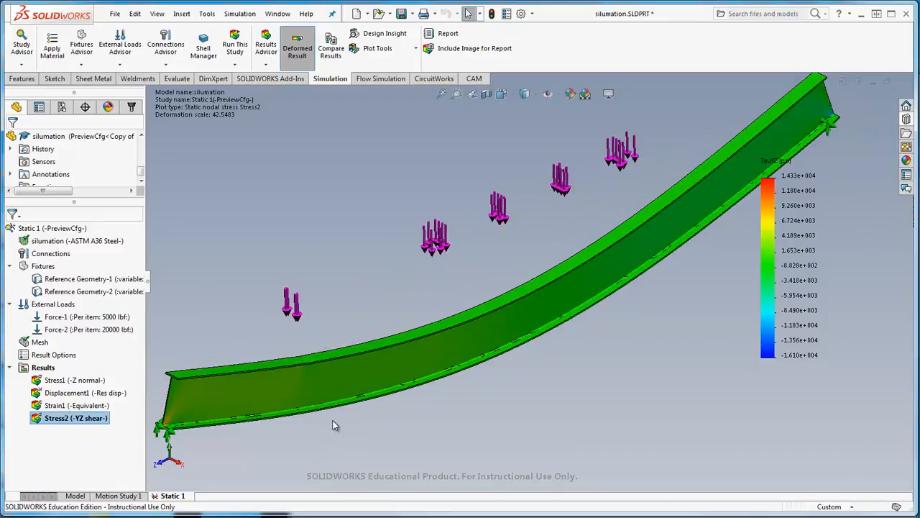
Examine the YZ shear stress concentration where the web meets the bottom flange at the supported end of the beam.
scroll(182, 450, down, 4)
scroll(220, 409, down, 6)
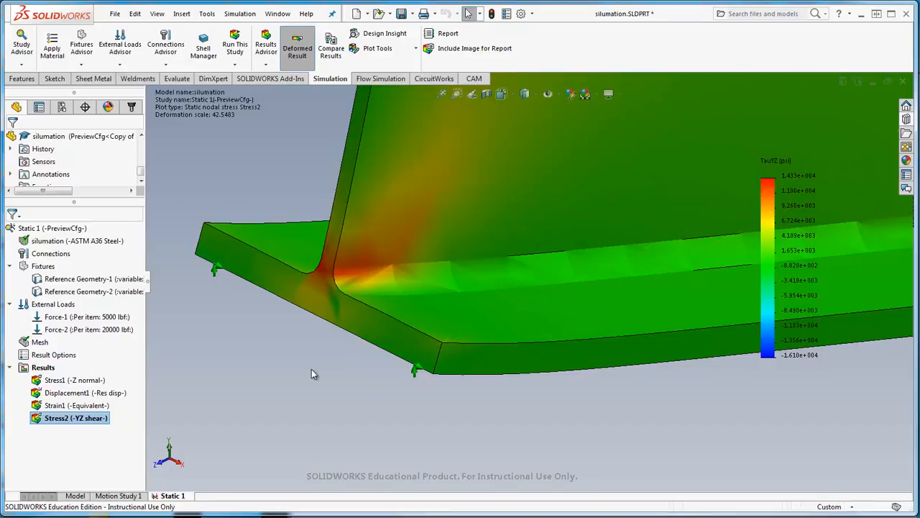
scroll(305, 361, up, 5)
scroll(306, 361, up, 2)
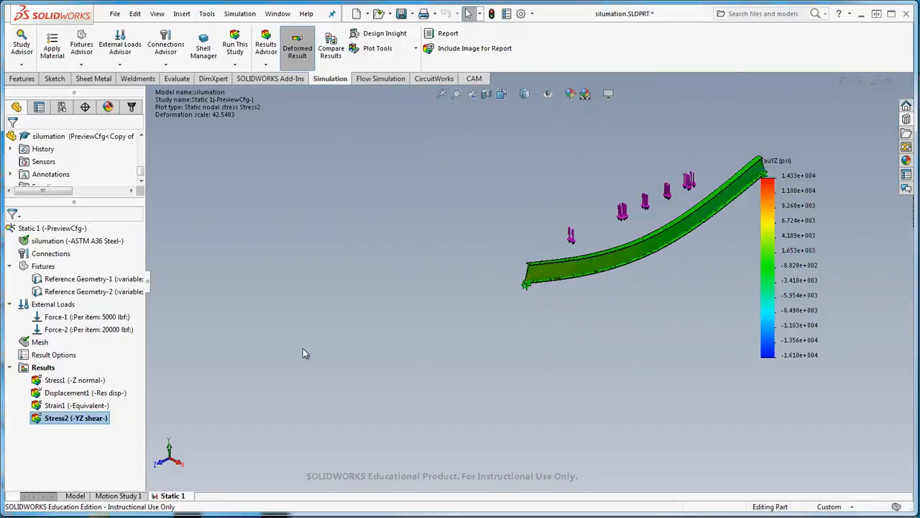
scroll(784, 154, down, 2)
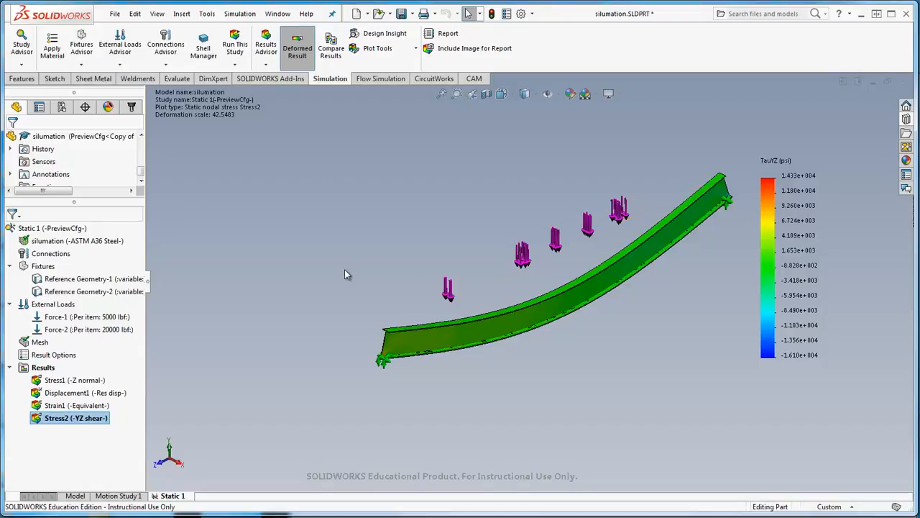
Edit the Stress2 shear plot to use a user-defined legend maximum of 3000 psi and minimum of -3000 psi.
right_click(71, 418)
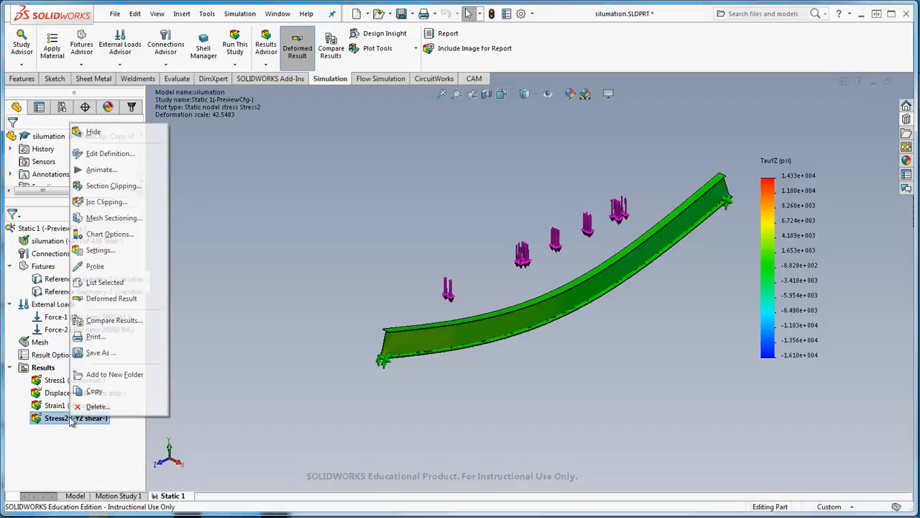
click(100, 154)
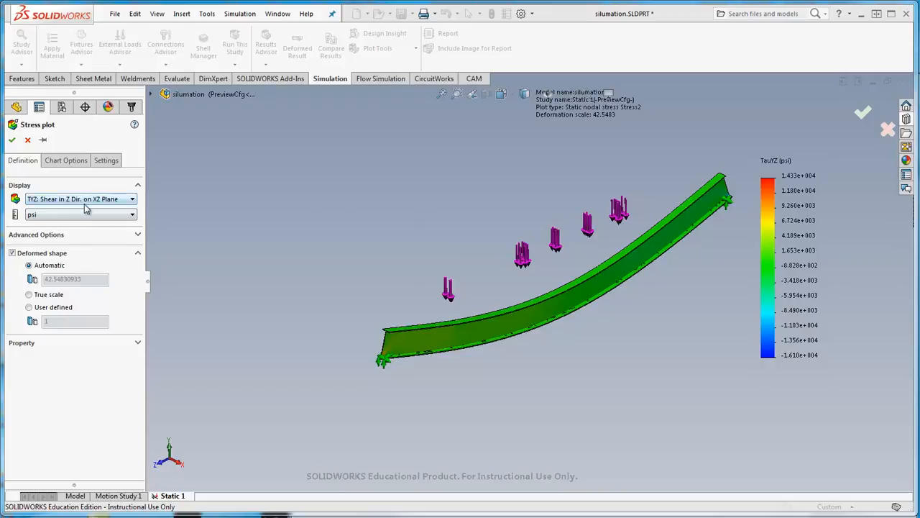
click(67, 161)
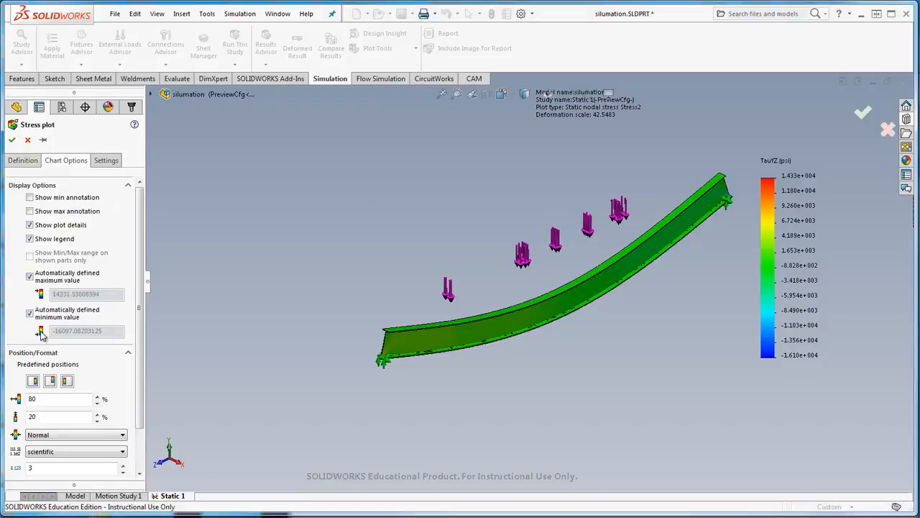
click(29, 277)
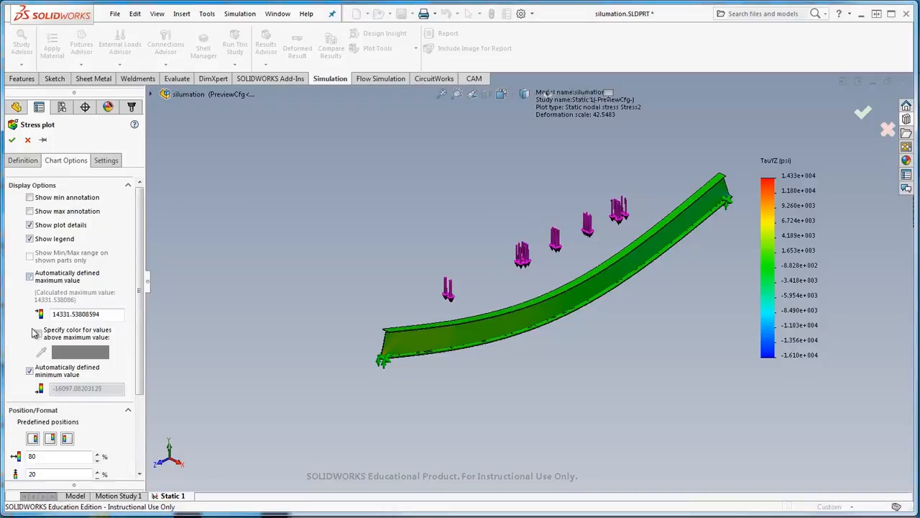
click(29, 371)
drag(108, 317, 48, 318)
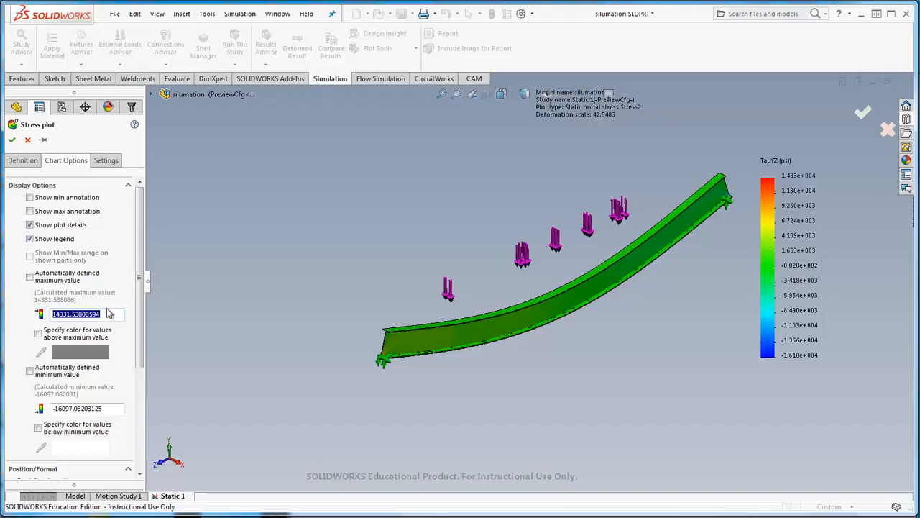
text(3000)
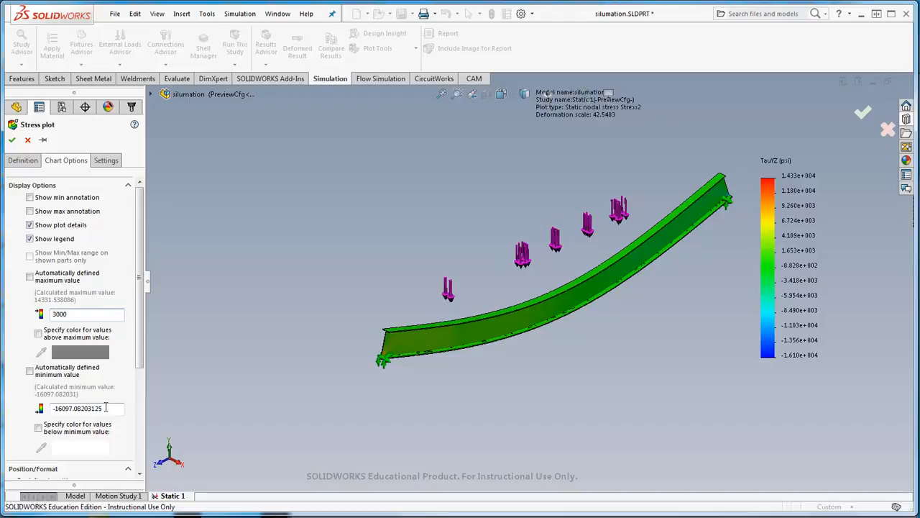
double_click(98, 407)
text(-3000)
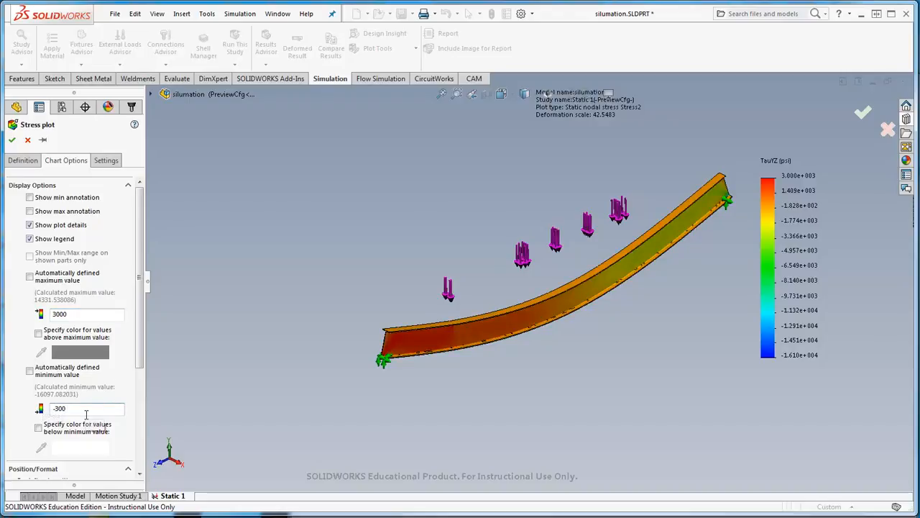
click(12, 139)
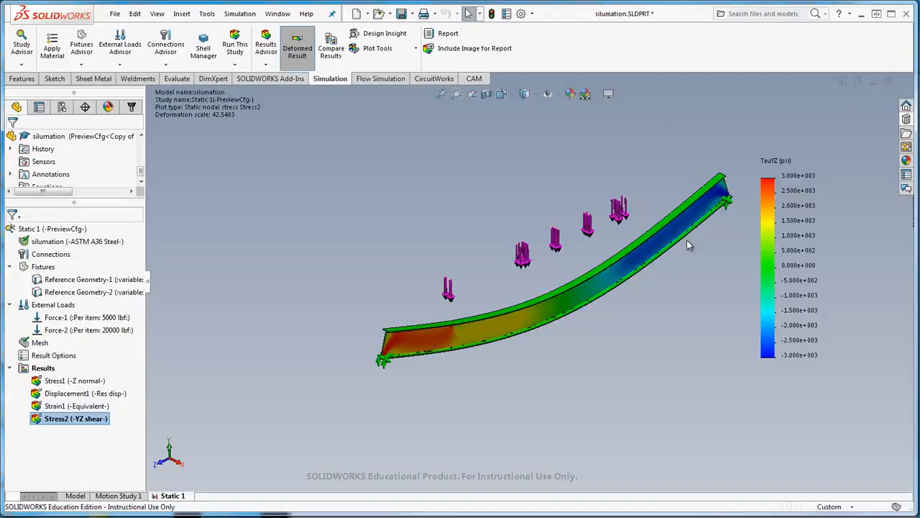
Examine the YZ shear stress in the web between the support and the point load, comparing it with the far end.
scroll(686, 241, down, 3)
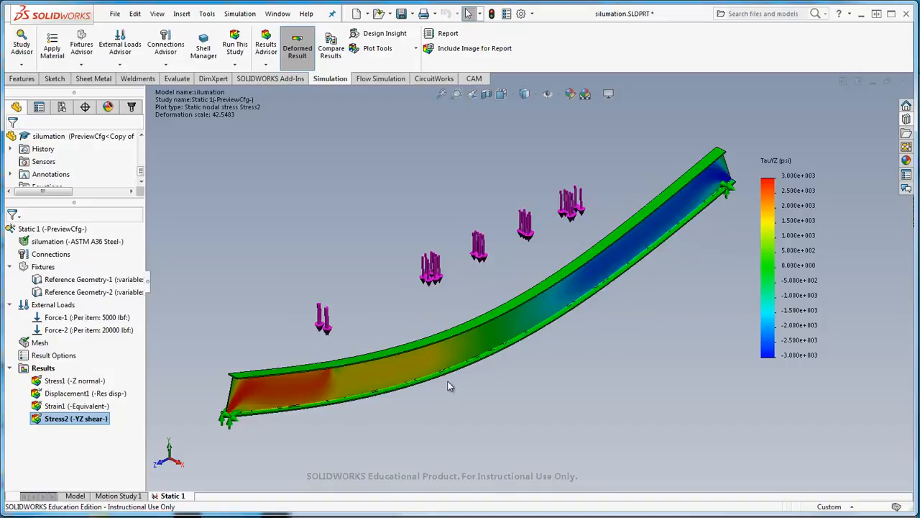
scroll(282, 414, down, 4)
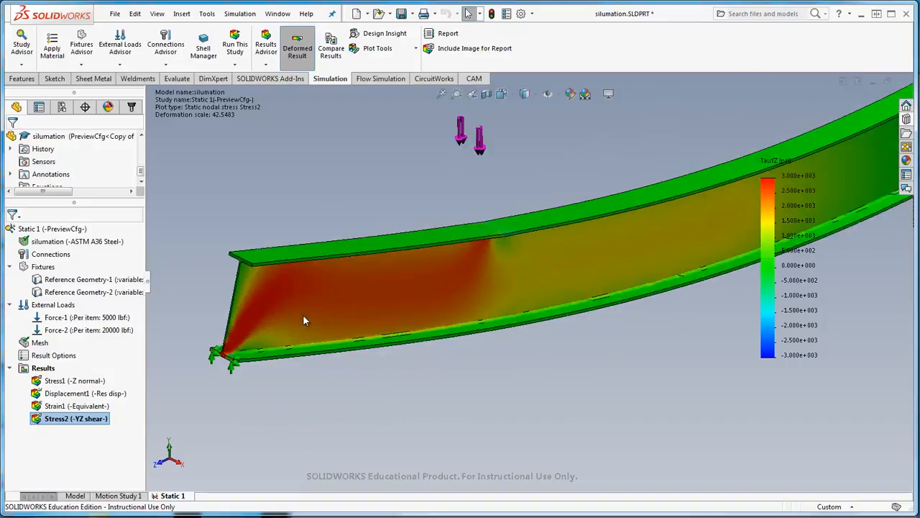
middle_drag(426, 299, 415, 259)
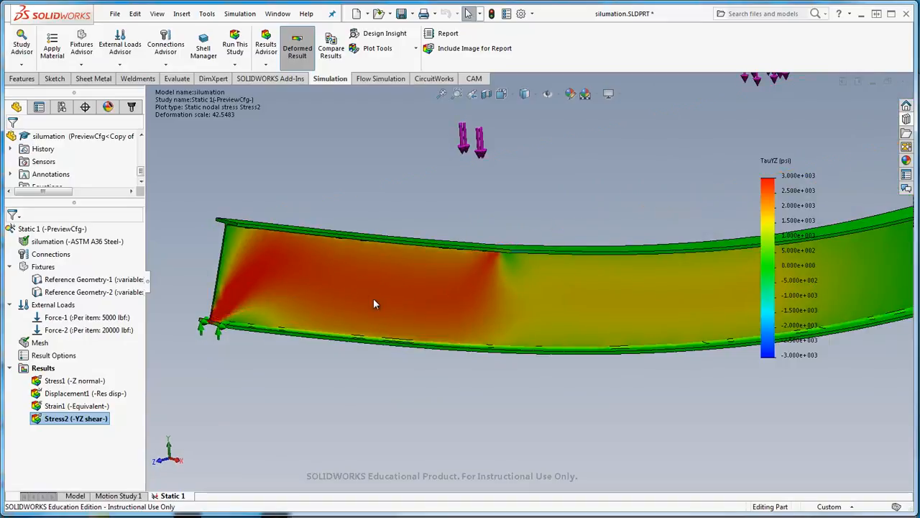
scroll(374, 300, up, 8)
scroll(768, 248, down, 5)
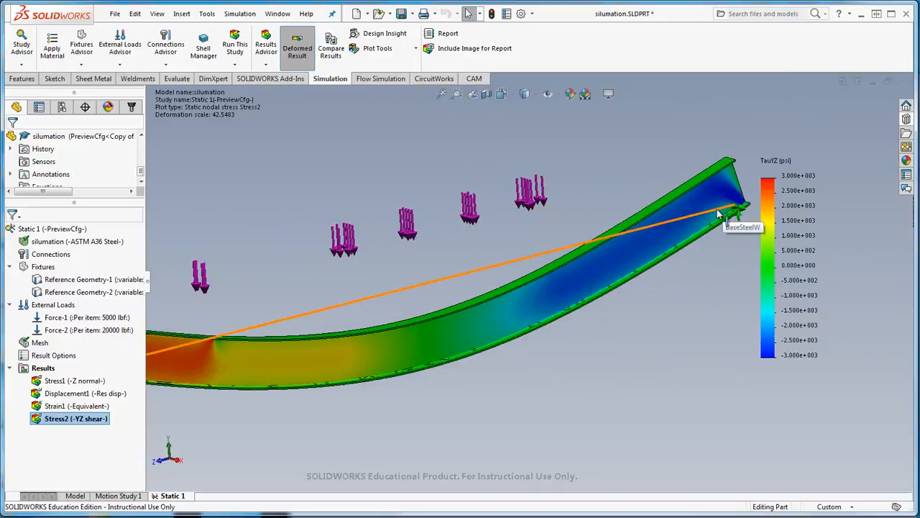
scroll(718, 209, up, 2)
middle_drag(500, 225, 506, 238)
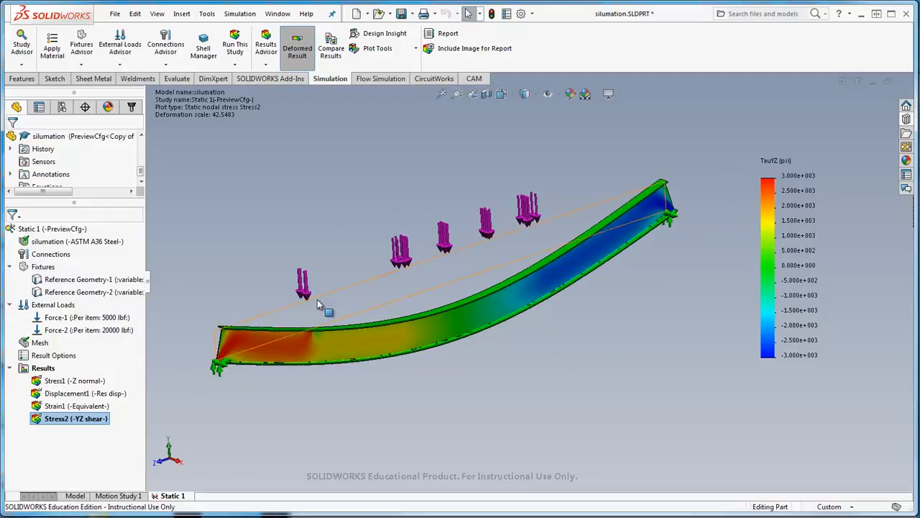
scroll(302, 316, down, 3)
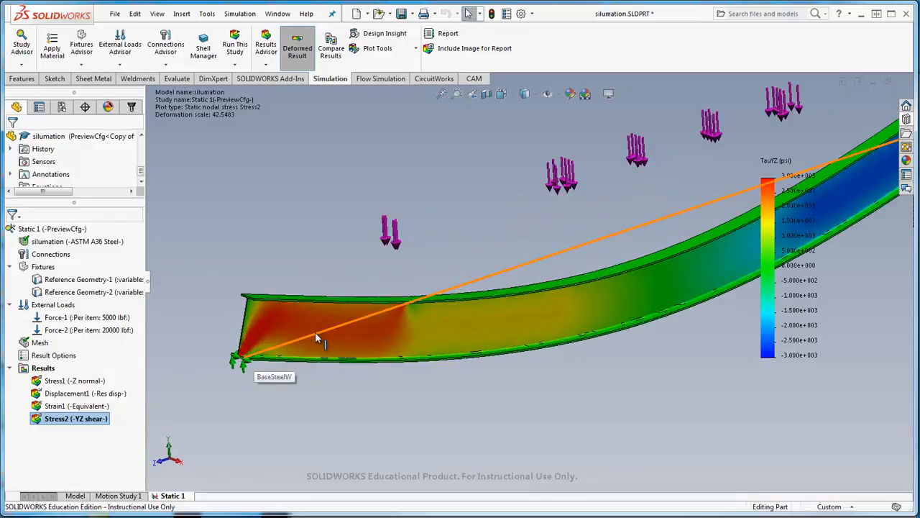
middle_drag(425, 332, 325, 310)
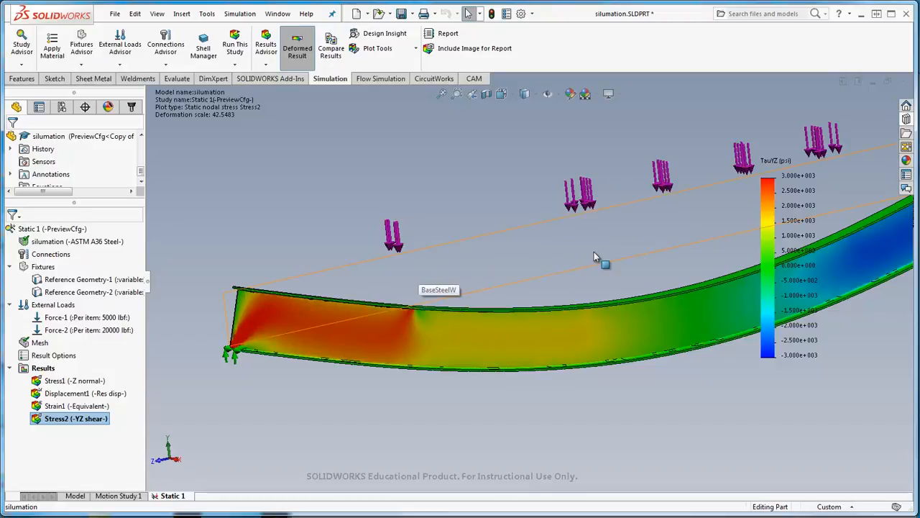
Examine how the YZ shear stress changes along the web under the distributed load, from midspan to the far support.
scroll(504, 272, up, 5)
scroll(662, 241, down, 5)
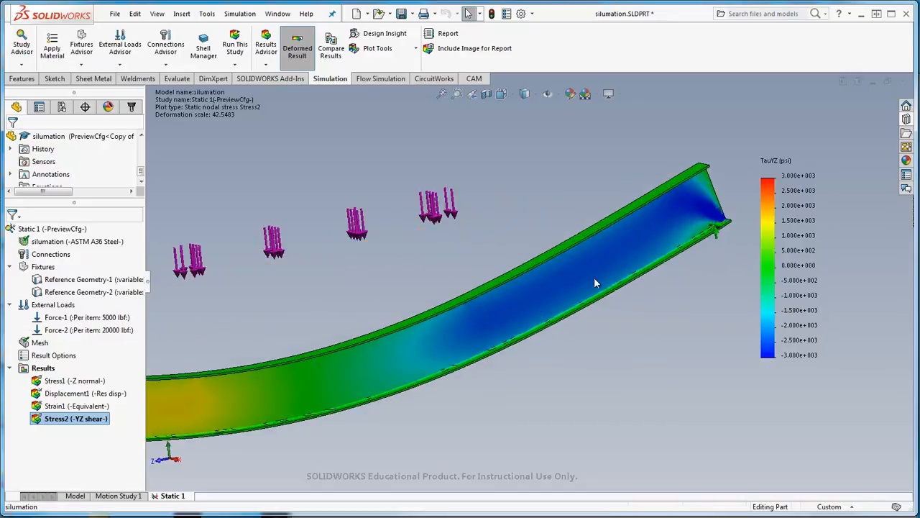
middle_drag(604, 295, 576, 319)
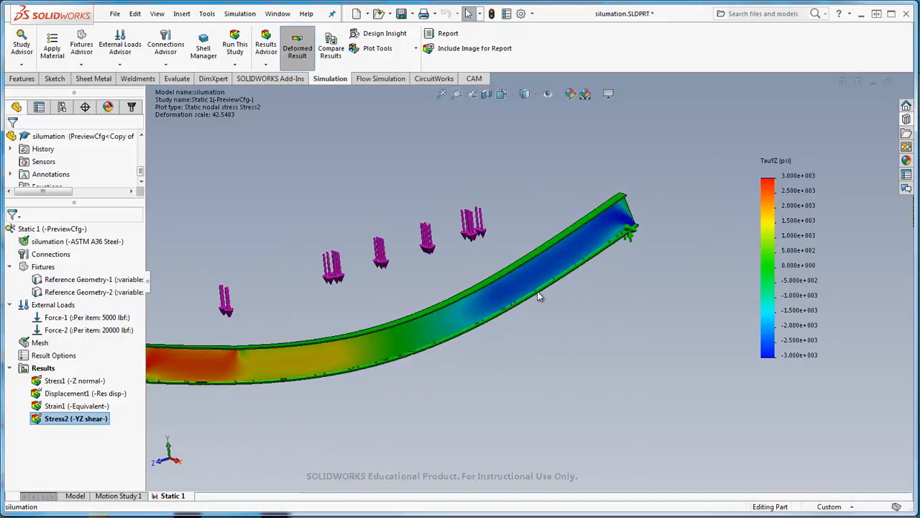
scroll(389, 354, up, 5)
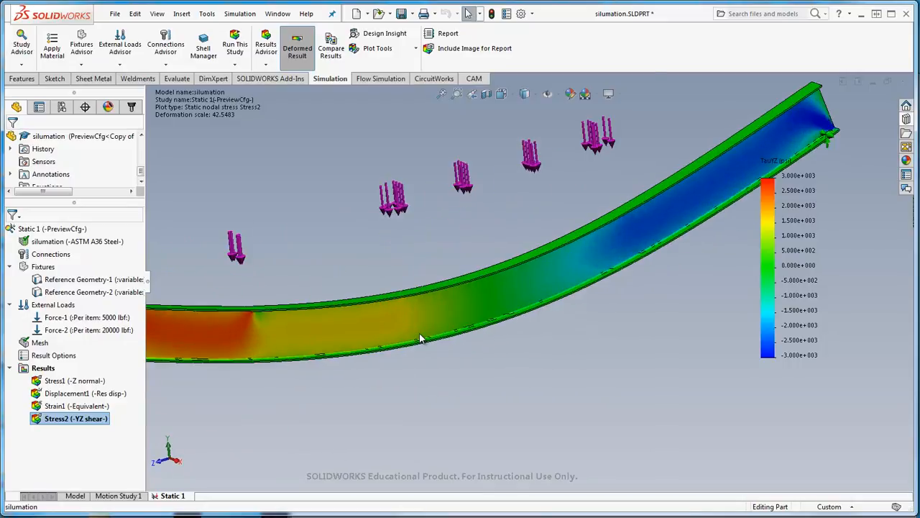
middle_drag(380, 326, 410, 299)
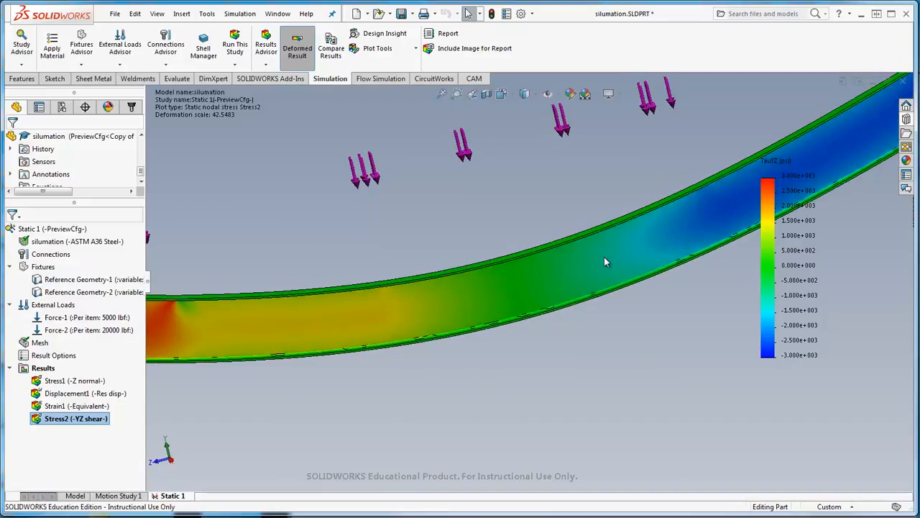
scroll(407, 201, down, 5)
middle_drag(483, 211, 514, 246)
scroll(537, 244, up, 3)
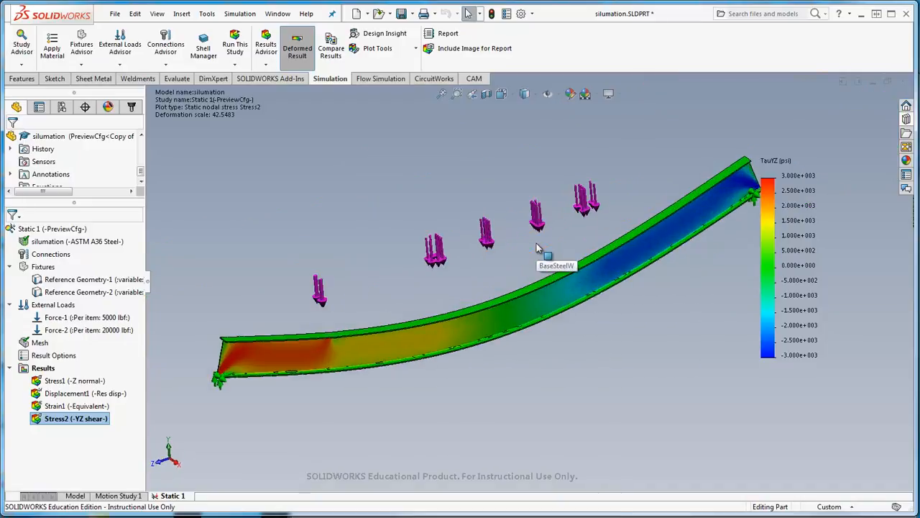
Probe the YZ shear stress at five locations along the web between the near support and the point load.
scroll(311, 368, up, 6)
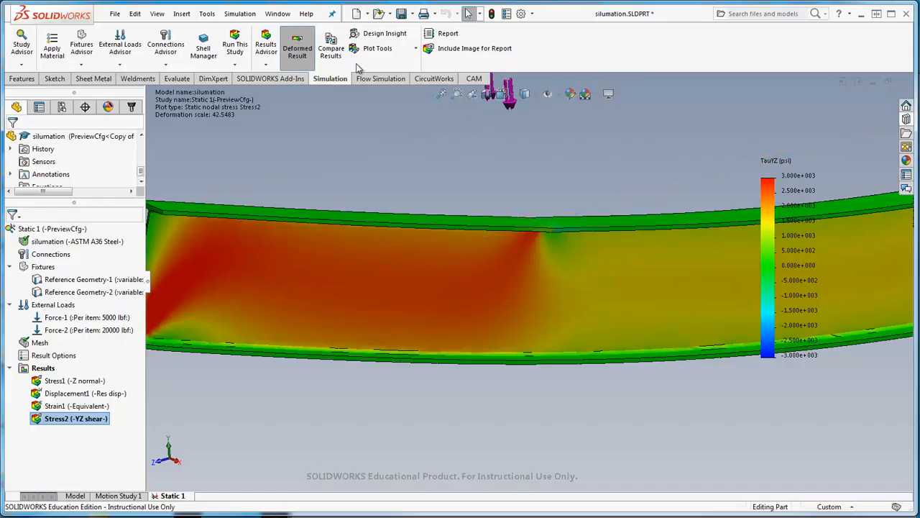
click(383, 49)
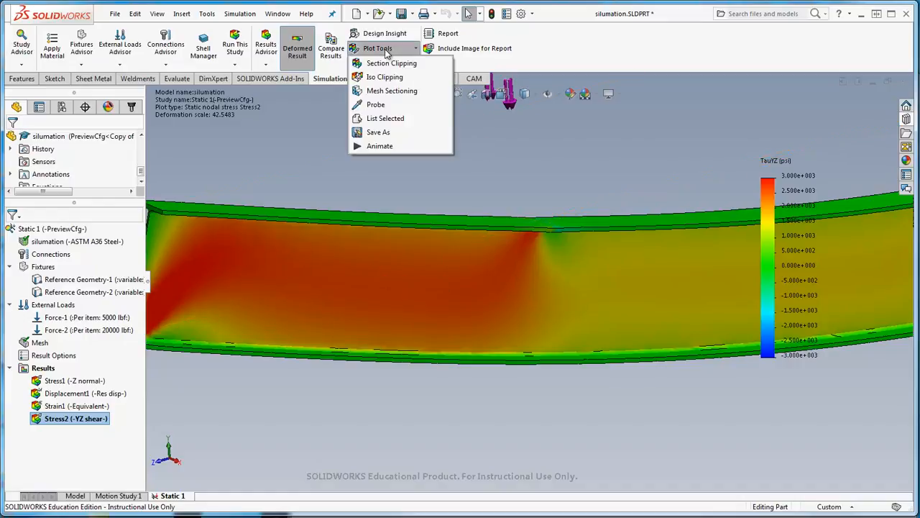
click(376, 105)
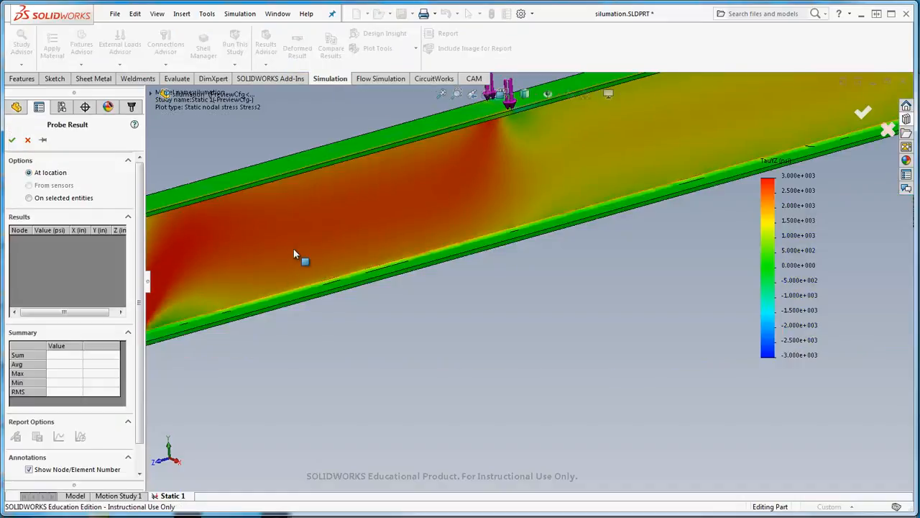
click(270, 248)
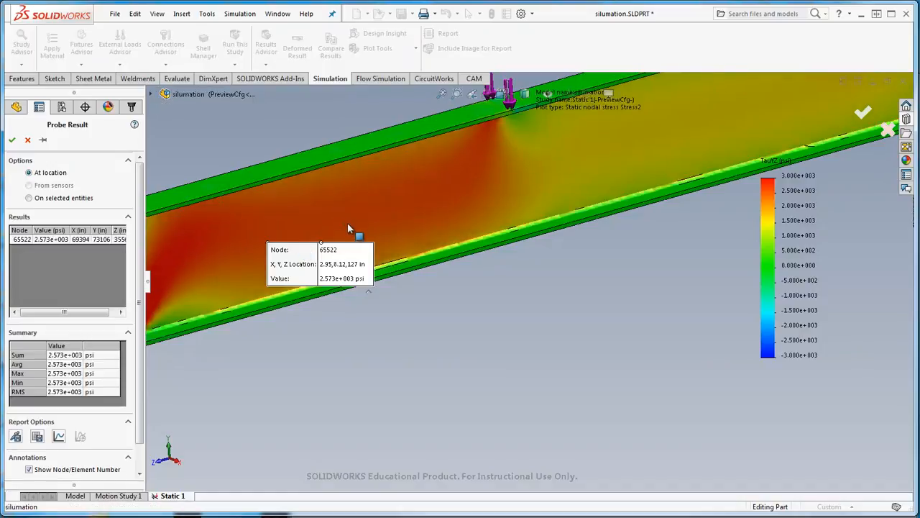
click(344, 225)
click(406, 206)
click(438, 198)
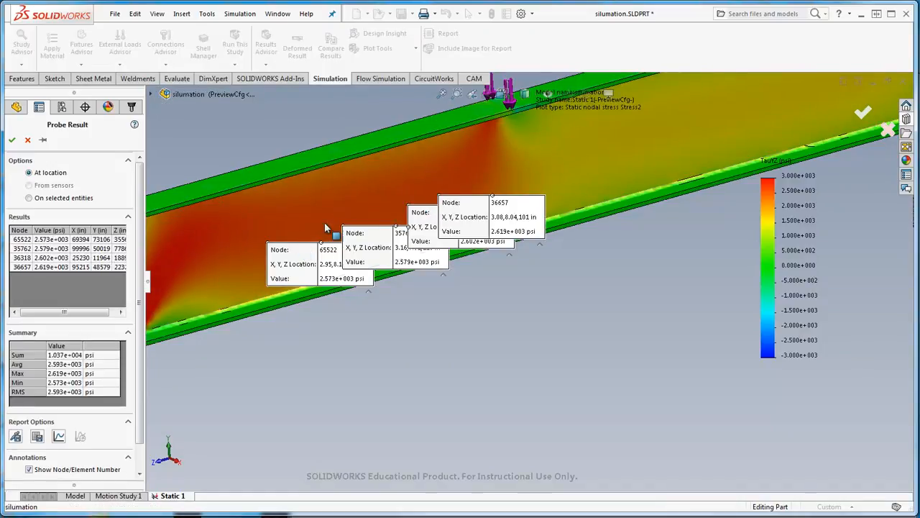
click(250, 246)
Spread three overlapping probe callouts below the beam, view the readings against the full beam, and accept the probe results.
drag(330, 311, 388, 392)
drag(369, 241, 515, 322)
drag(514, 242, 628, 285)
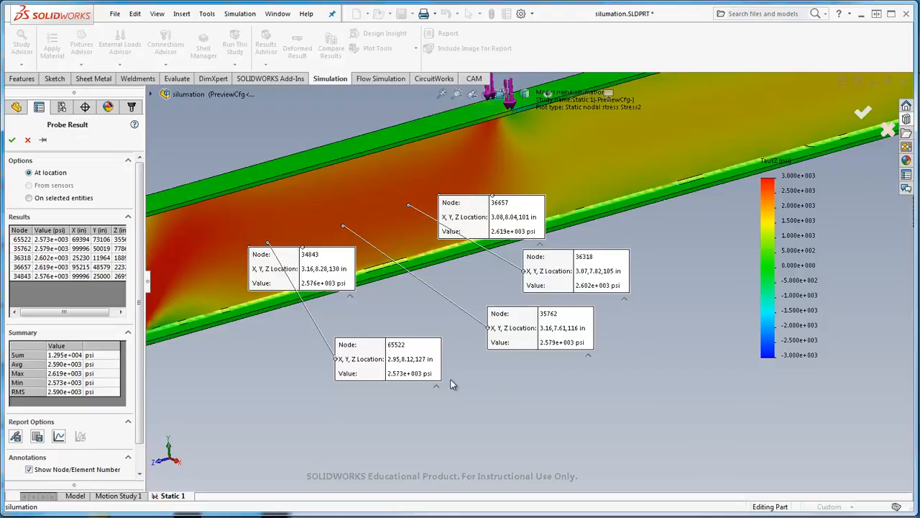
scroll(451, 384, up, 6)
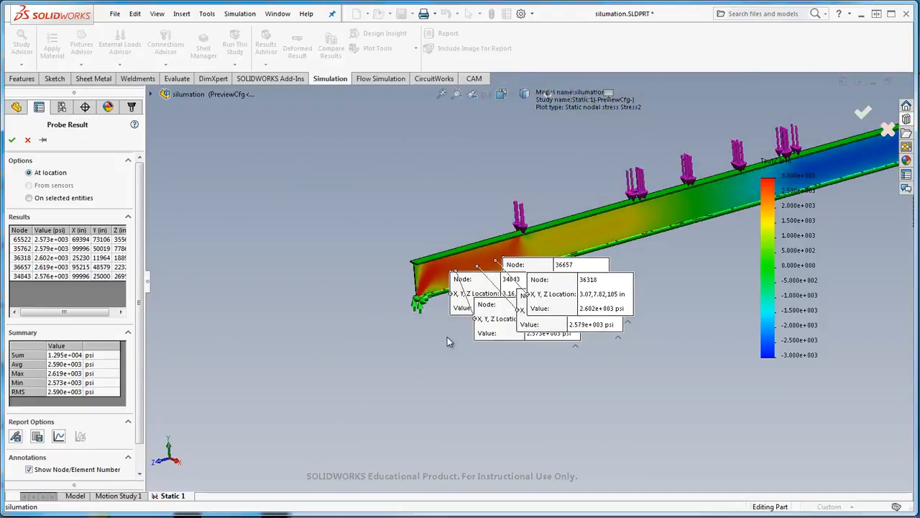
scroll(634, 327, down, 3)
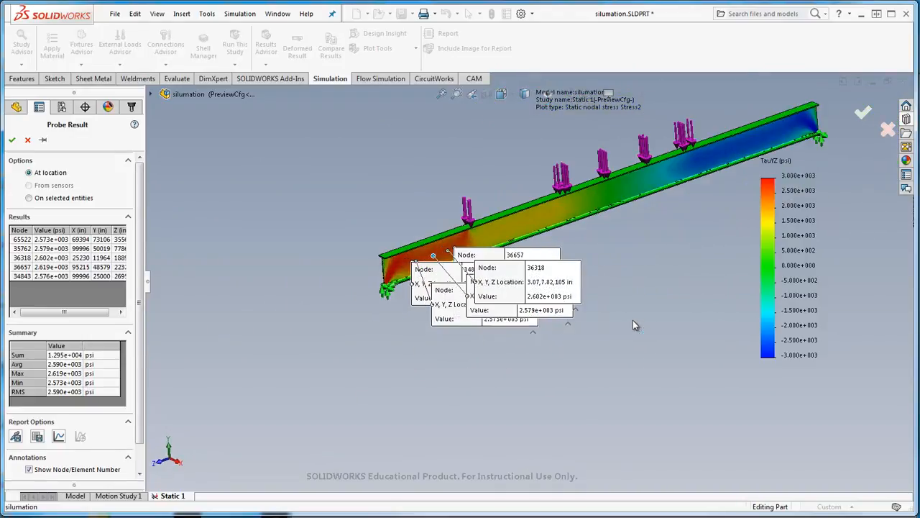
scroll(575, 154, down, 1)
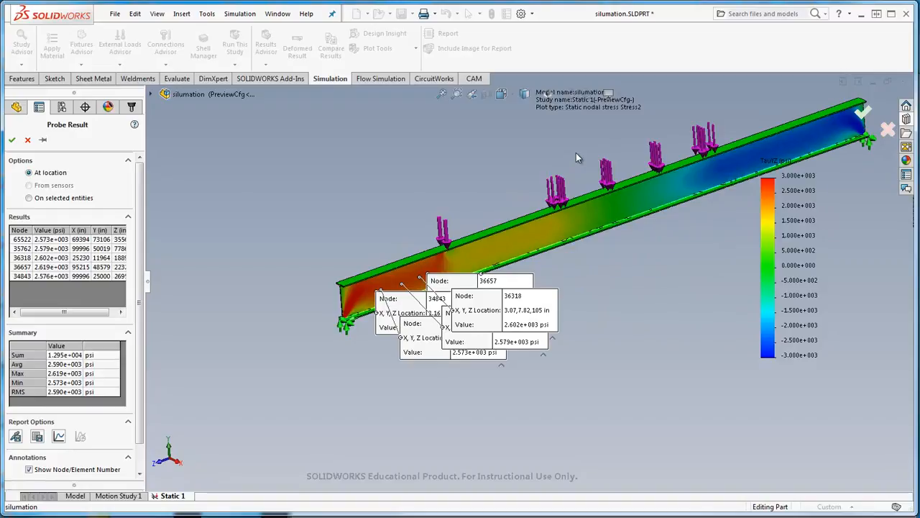
click(12, 140)
Fit the whole beam shear plot in view and switch to the open sumtech.SLDPRT document.
middle_drag(473, 228, 481, 199)
scroll(684, 184, up, 2)
scroll(691, 185, down, 3)
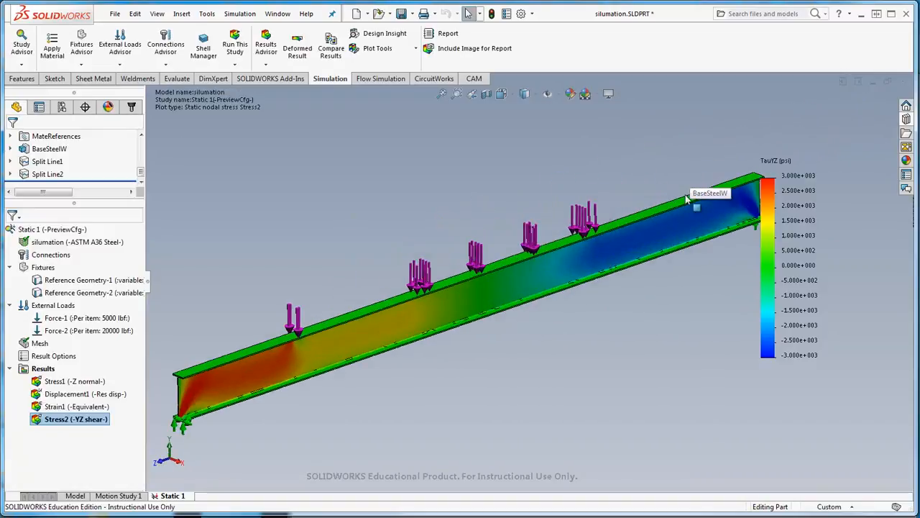
key(f)
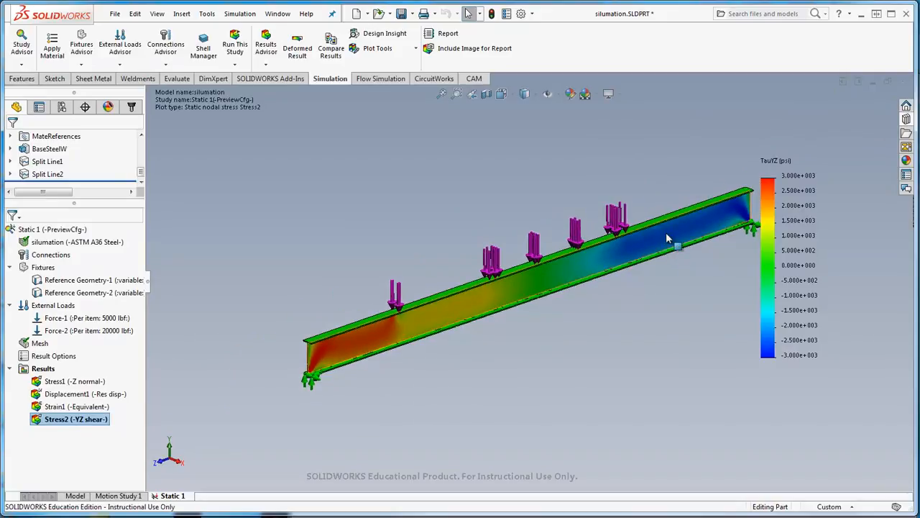
click(278, 13)
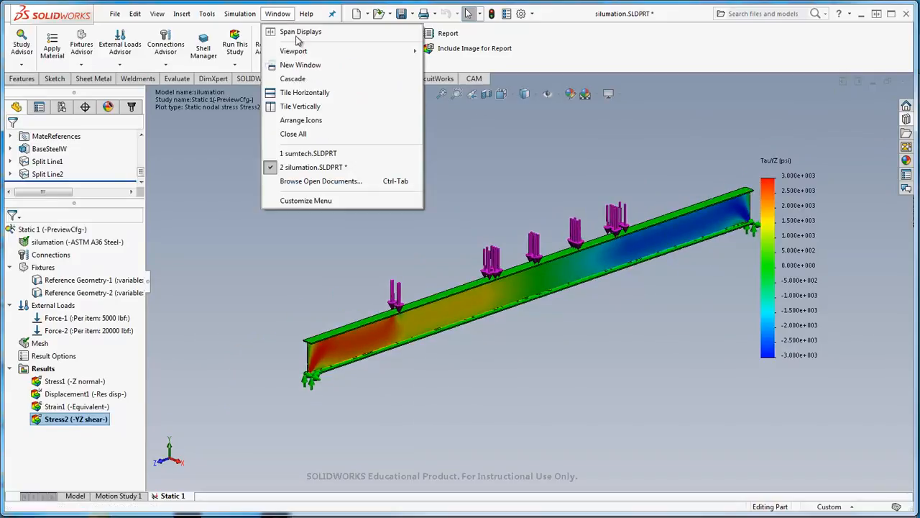
click(309, 153)
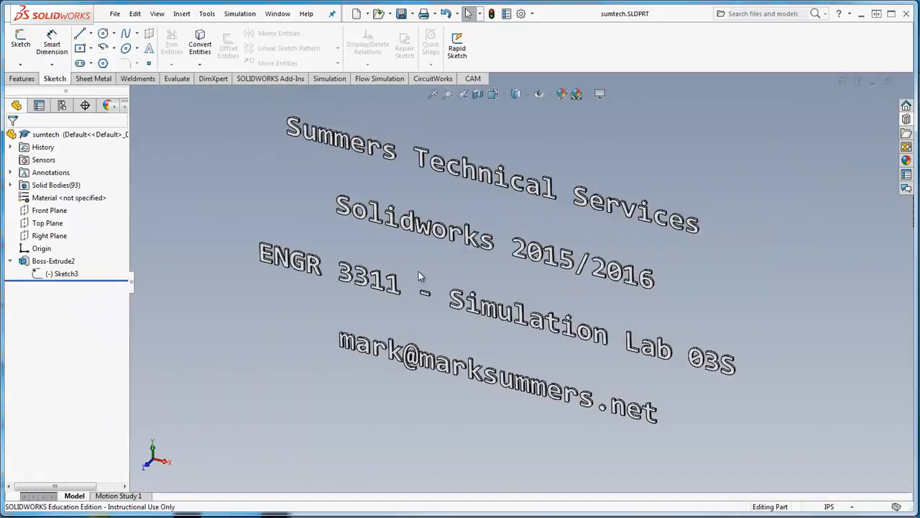